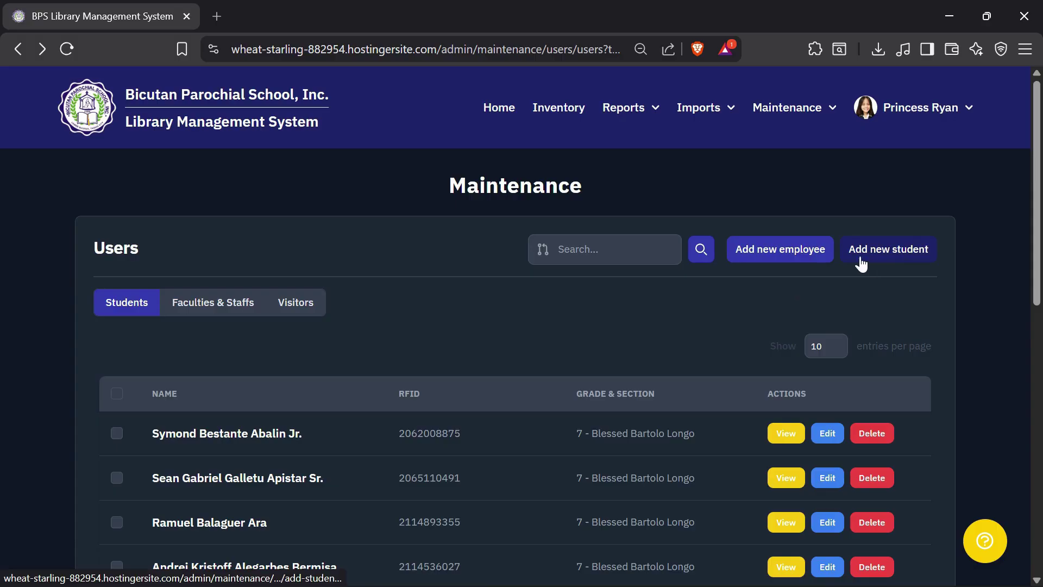
# Add a new student in level 11, section A, filling in the name, gender, LRN, email and RFID number
pyautogui.click(888, 254)
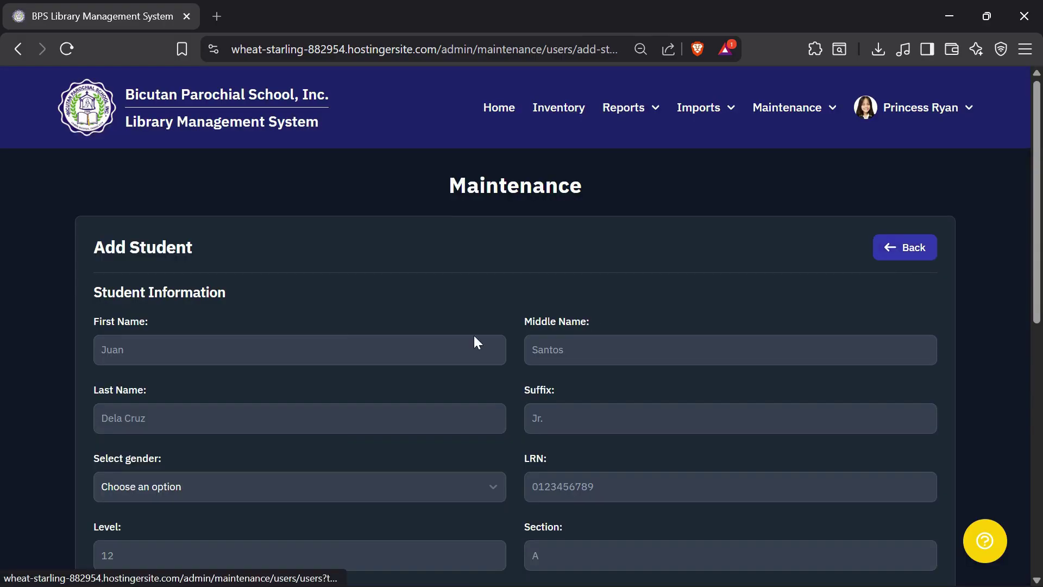
pyautogui.click(373, 348)
pyautogui.write('Shiu')
pyautogui.press('BackSpace')
pyautogui.write('el')
pyautogui.scroll(-7, 575, 419)
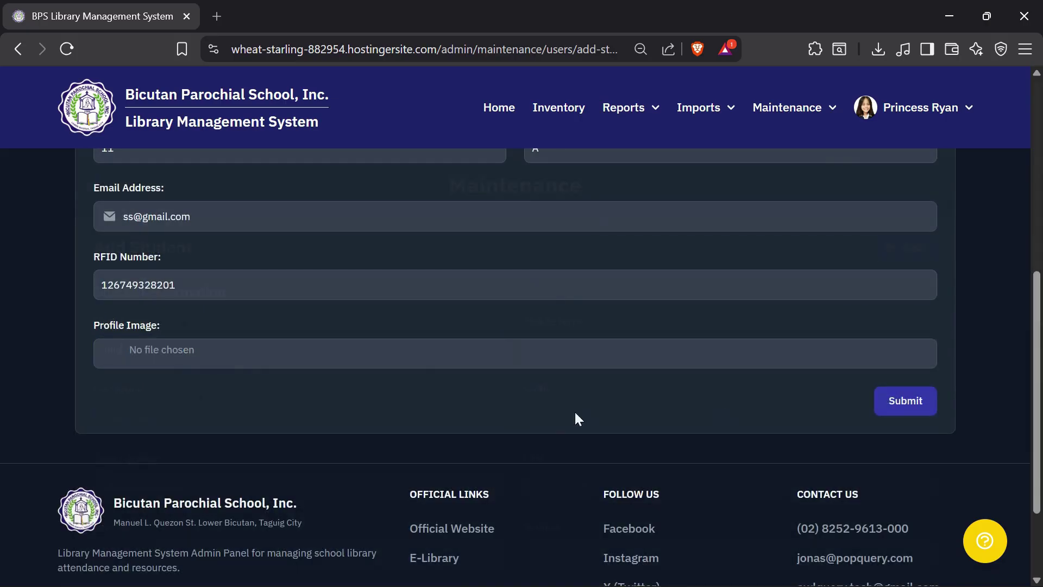
pyautogui.click(895, 405)
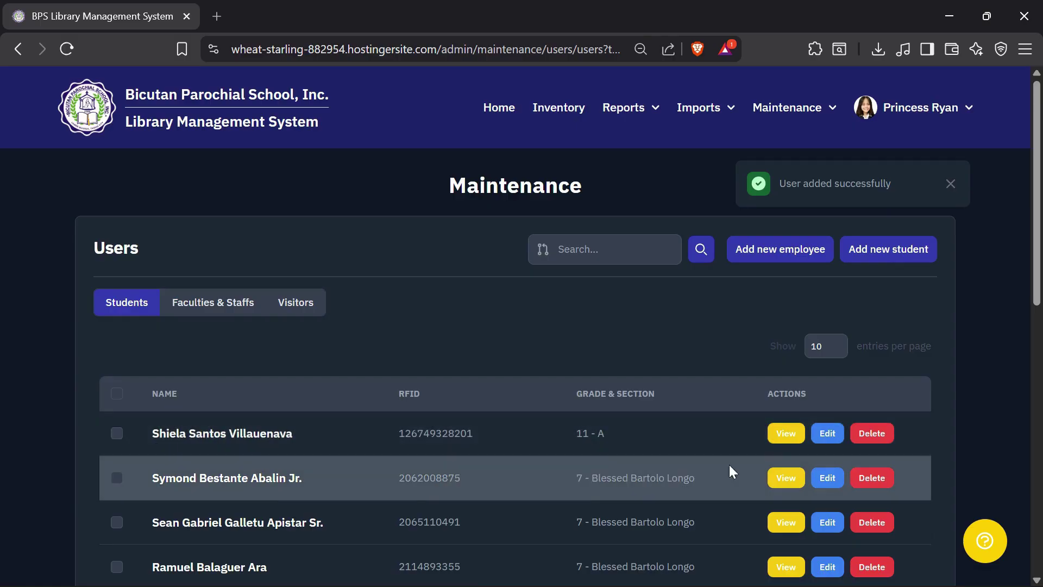
# Correct the spelling of the newly added student's last name and save the record
pyautogui.click(826, 434)
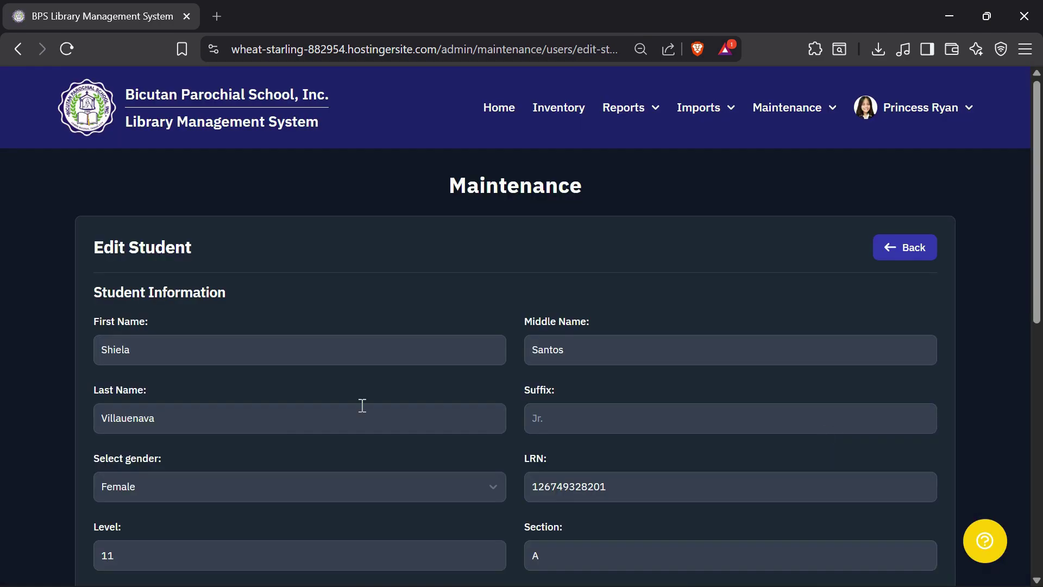
pyautogui.click(255, 424)
pyautogui.press('BackSpace')
pyautogui.press('BackSpace')
pyautogui.press('BackSpace')
pyautogui.press('BackSpace')
pyautogui.press('BackSpace')
pyautogui.press('BackSpace')
pyautogui.write('nueva')
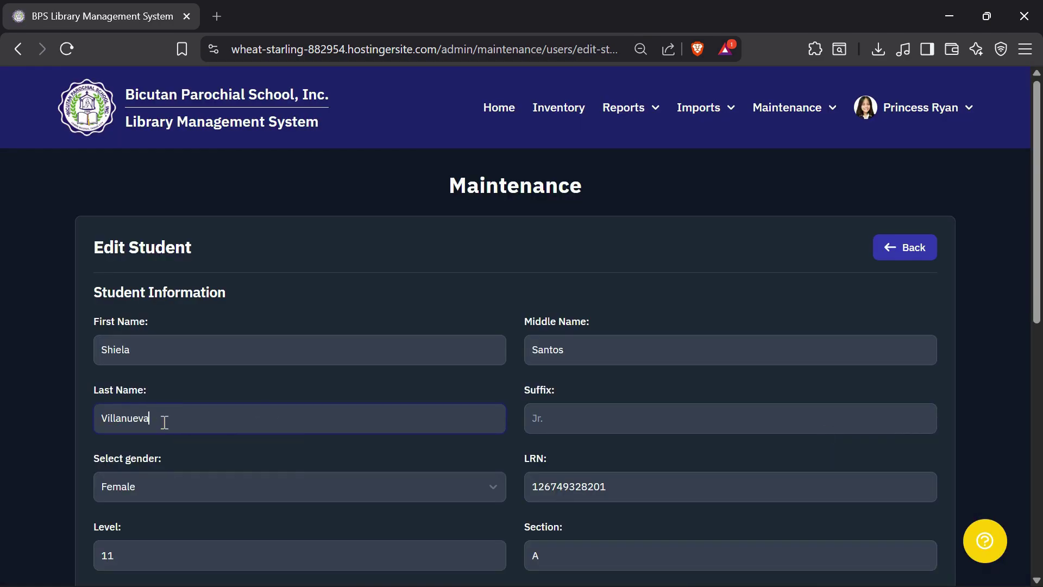
pyautogui.scroll(-5, 624, 421)
pyautogui.click(888, 565)
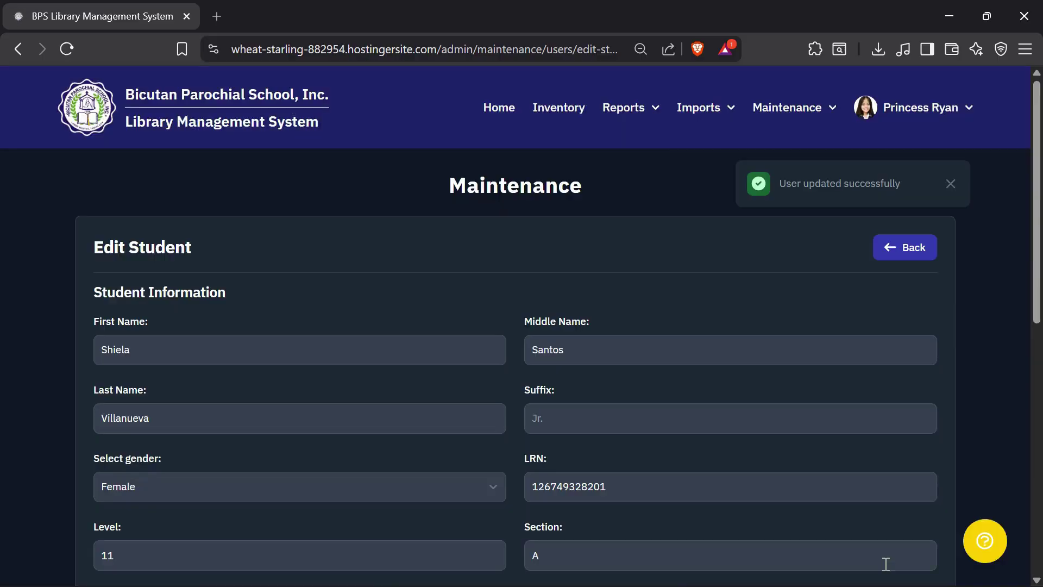
# Return to the student list and delete the newly added student
pyautogui.click(907, 249)
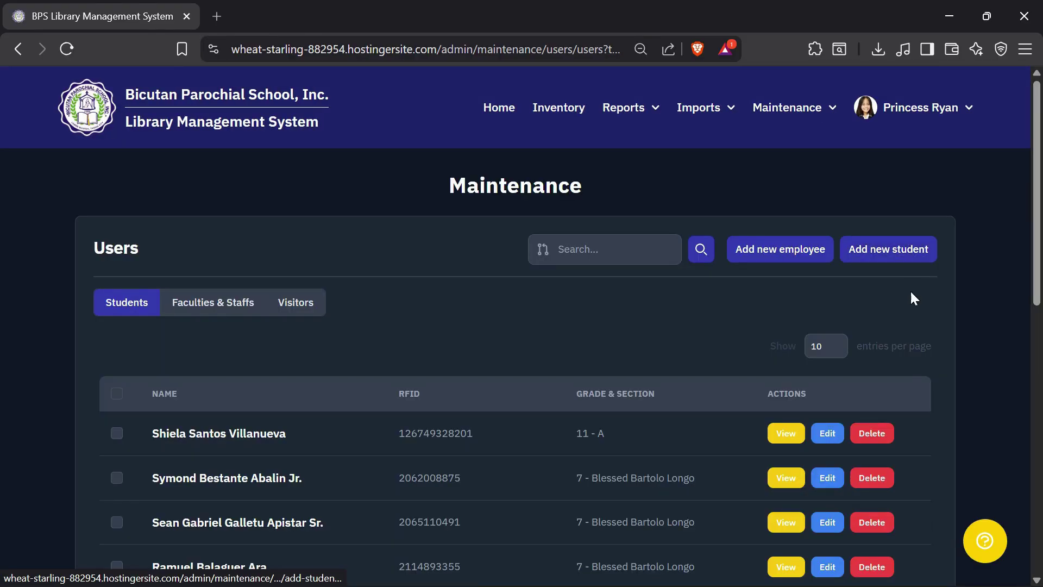
pyautogui.click(872, 435)
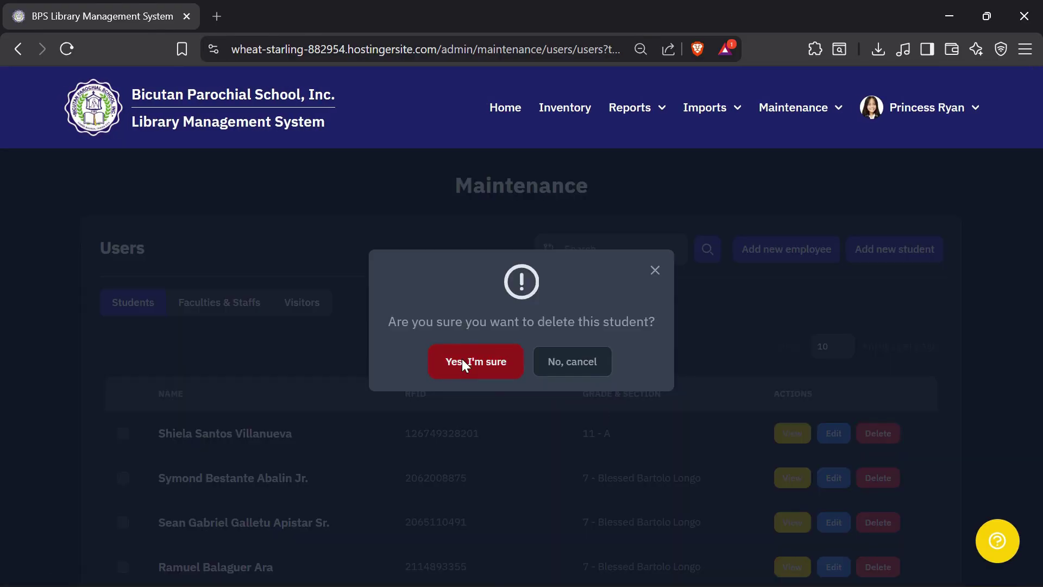
pyautogui.click(462, 358)
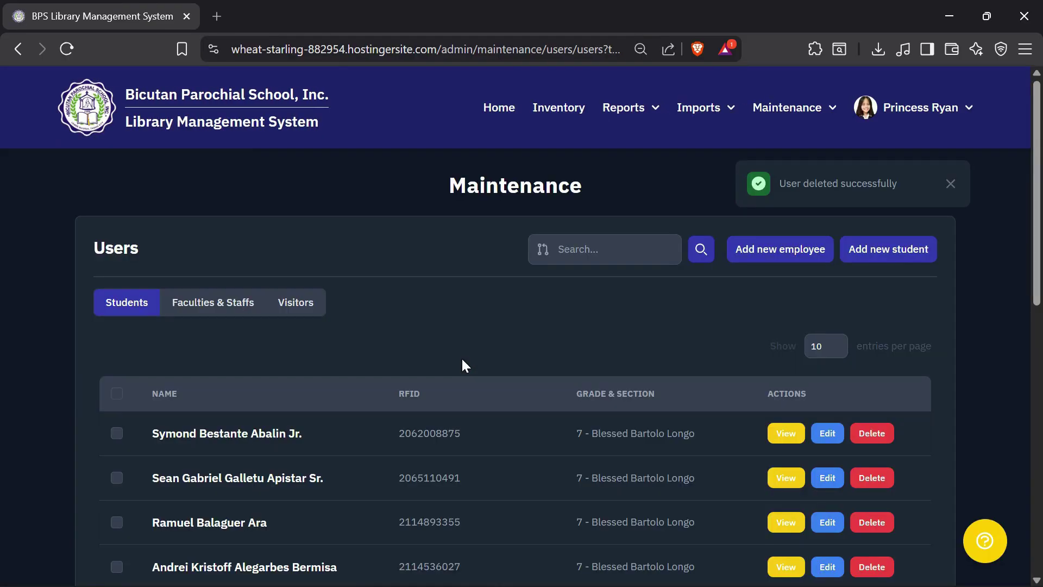
# Open the book maintenance list and set its category filter to Coffee Table
pyautogui.click(753, 108)
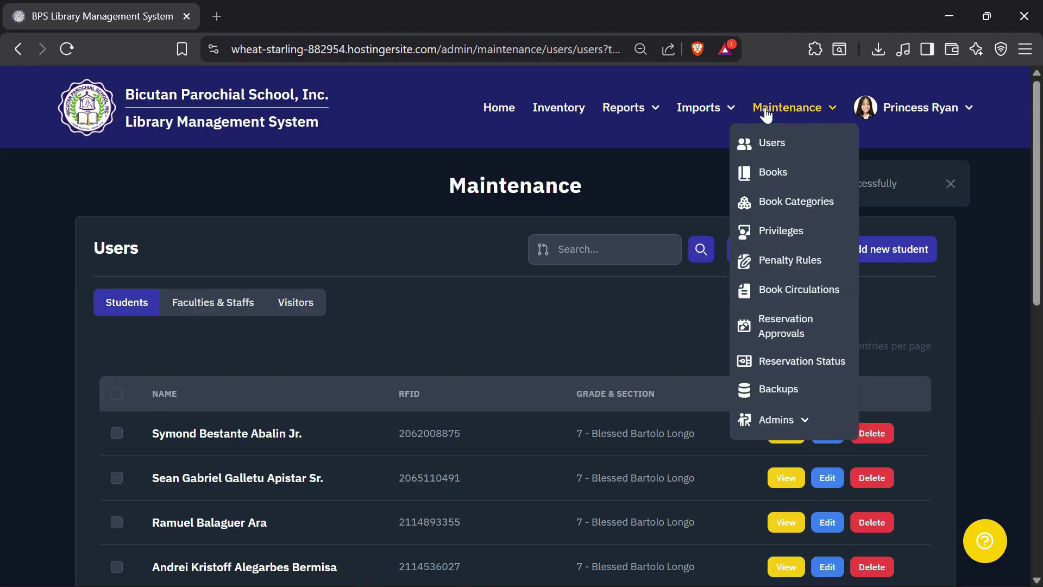
pyautogui.click(778, 177)
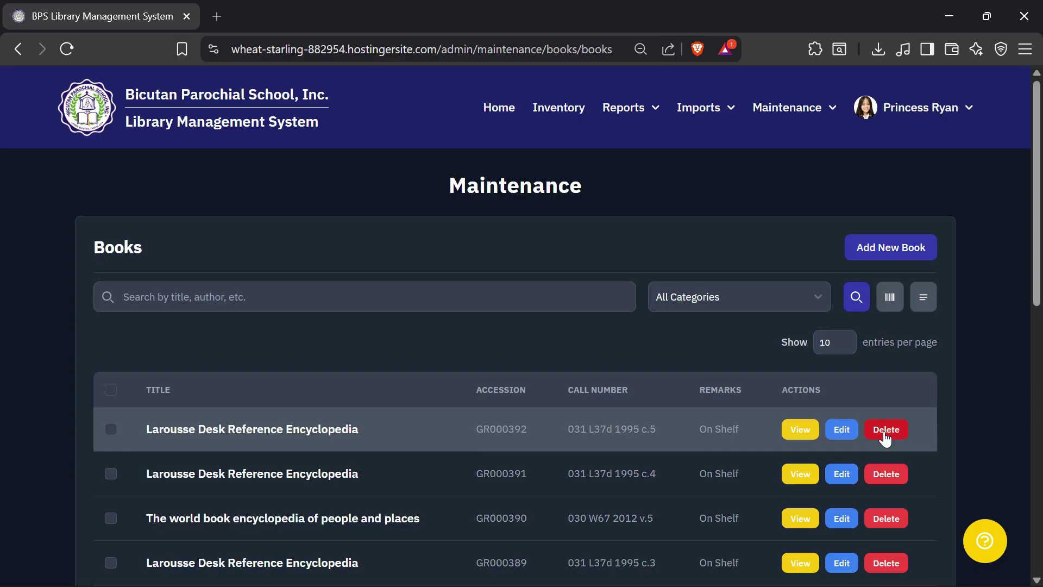
pyautogui.click(688, 296)
pyautogui.scroll(-1, 701, 163)
pyautogui.click(734, 33)
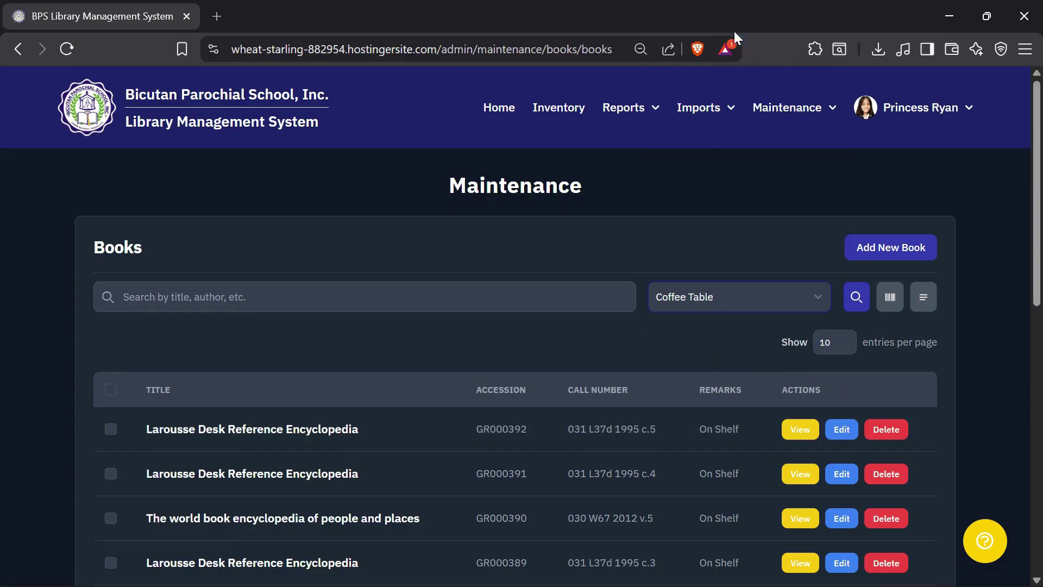
# Generate barcodes for the Coffee Table category, save them as barcodes.pdf and open the file
pyautogui.click(890, 297)
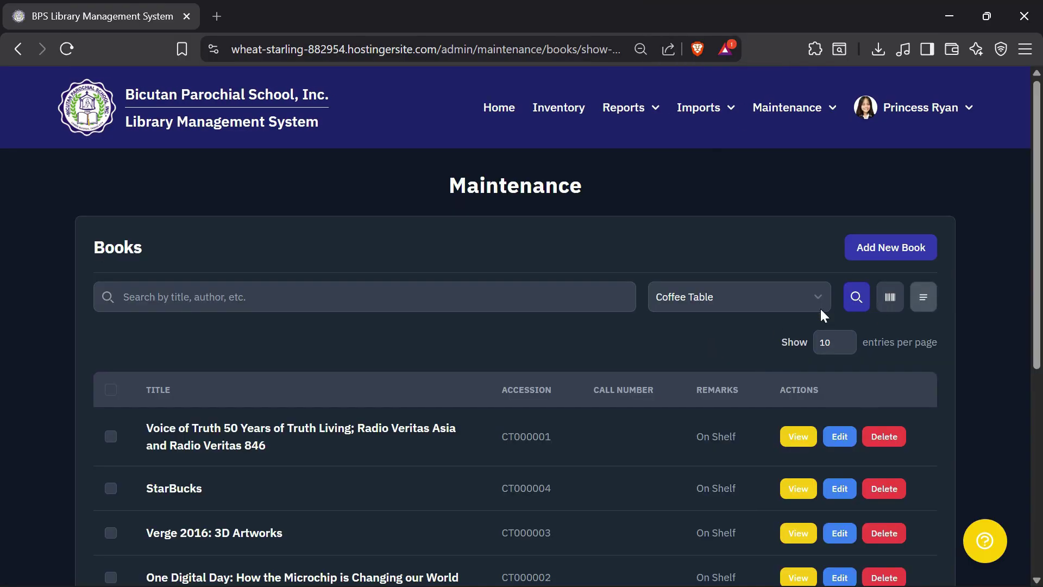
pyautogui.click(695, 461)
pyautogui.click(722, 90)
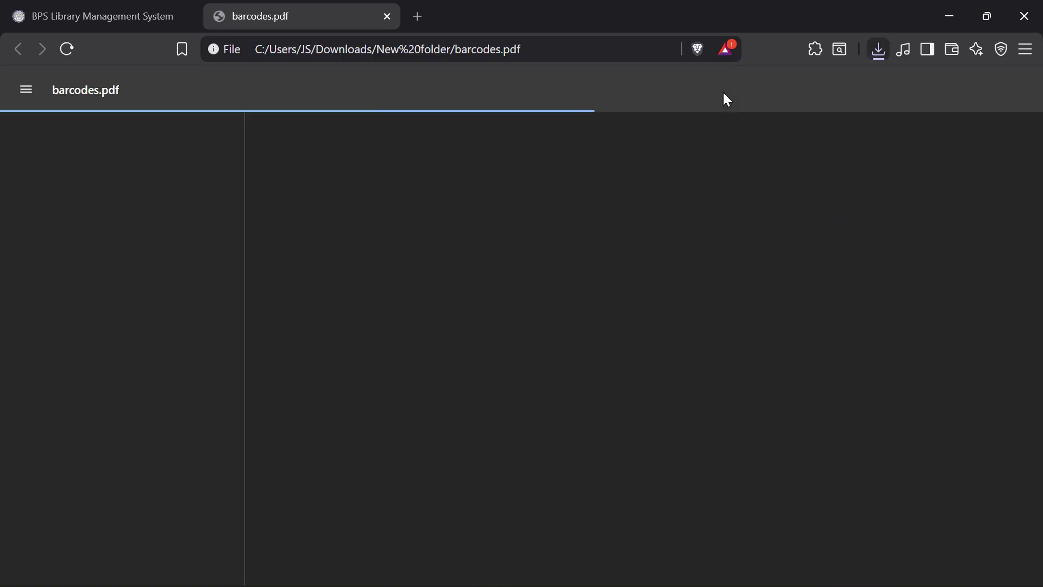
# Generate barcodes for only the Voice of Truth, StarBucks (CT000004) and Verge 2016 books, save them as barcodes (1) and open the PDF
pyautogui.click(56, 12)
pyautogui.click(111, 437)
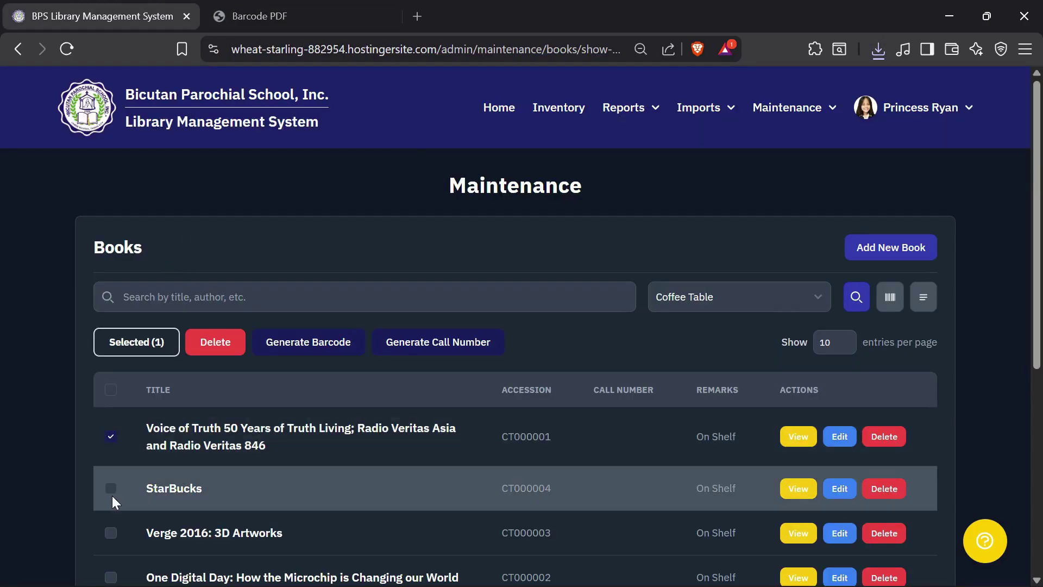
pyautogui.click(111, 488)
pyautogui.scroll(-1, 111, 488)
pyautogui.click(110, 452)
pyautogui.click(326, 261)
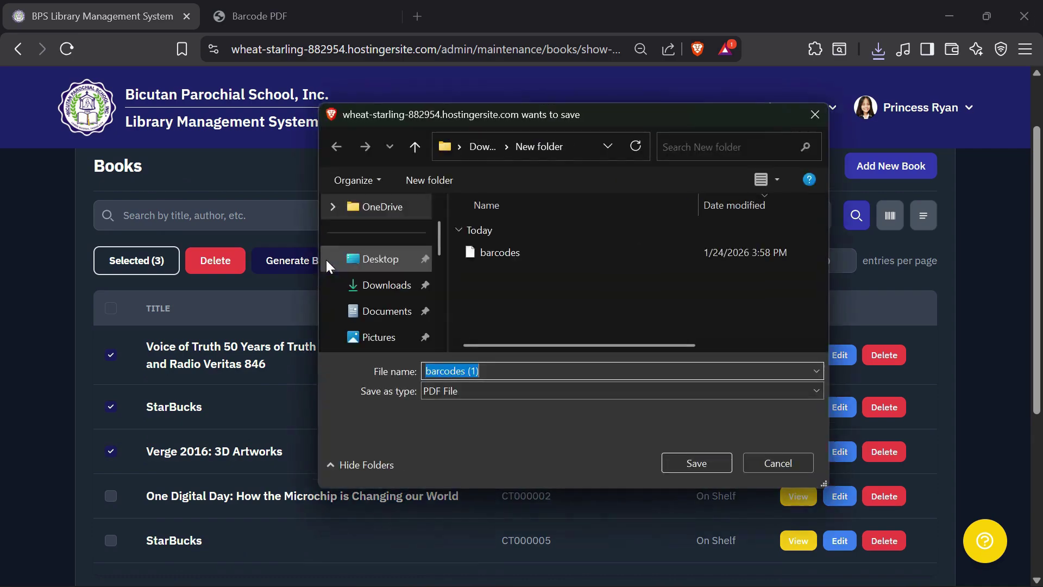
pyautogui.click(695, 526)
pyautogui.click(716, 90)
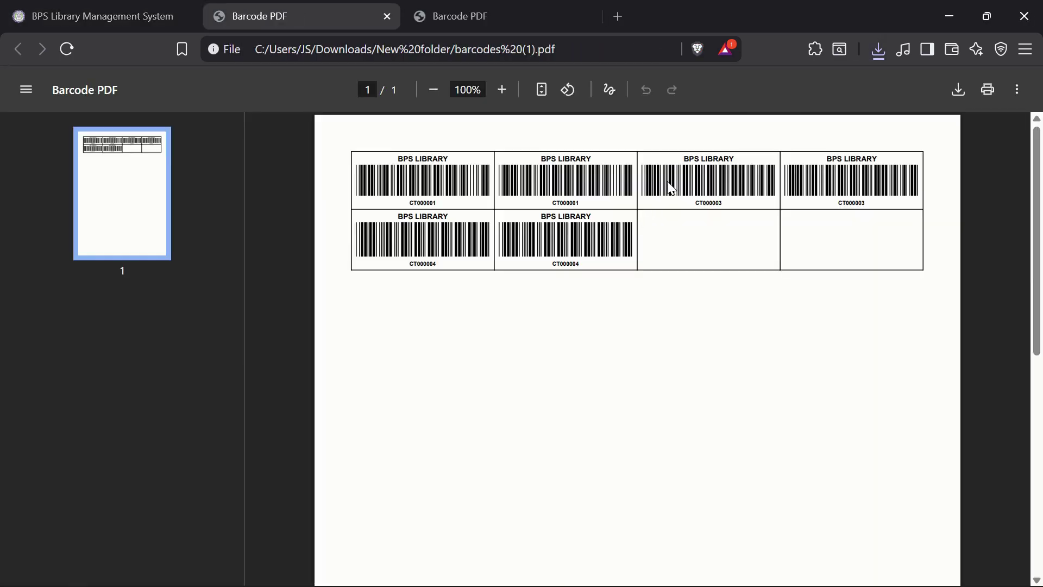
# Compare the two generated barcode PDFs and return to the library system
pyautogui.click(481, 7)
pyautogui.click(281, 24)
pyautogui.click(98, 21)
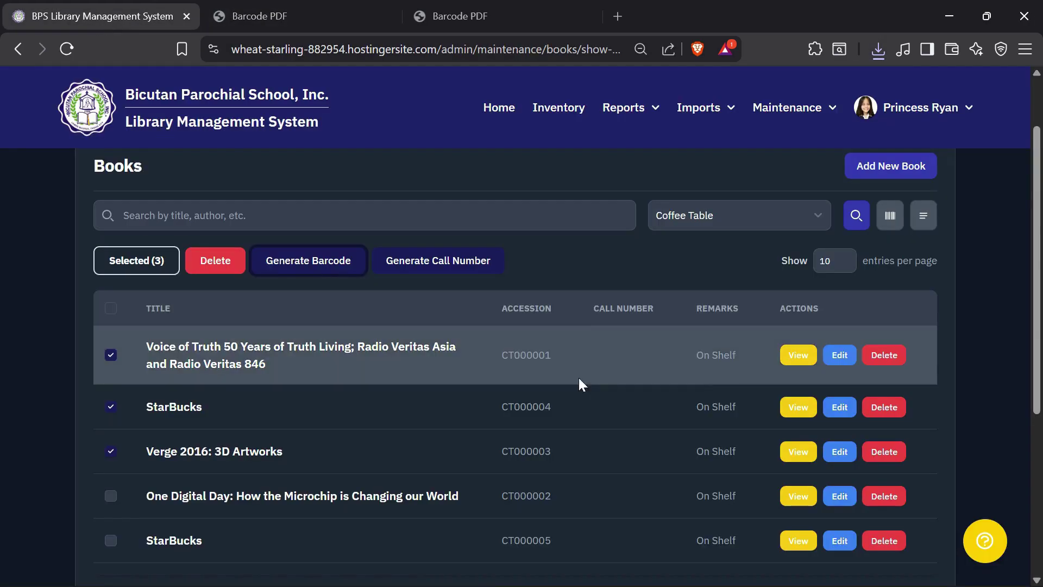
# Add a book category named Social Issues with the legend SOC and a borrow duration of 2 days
pyautogui.click(789, 109)
pyautogui.click(797, 202)
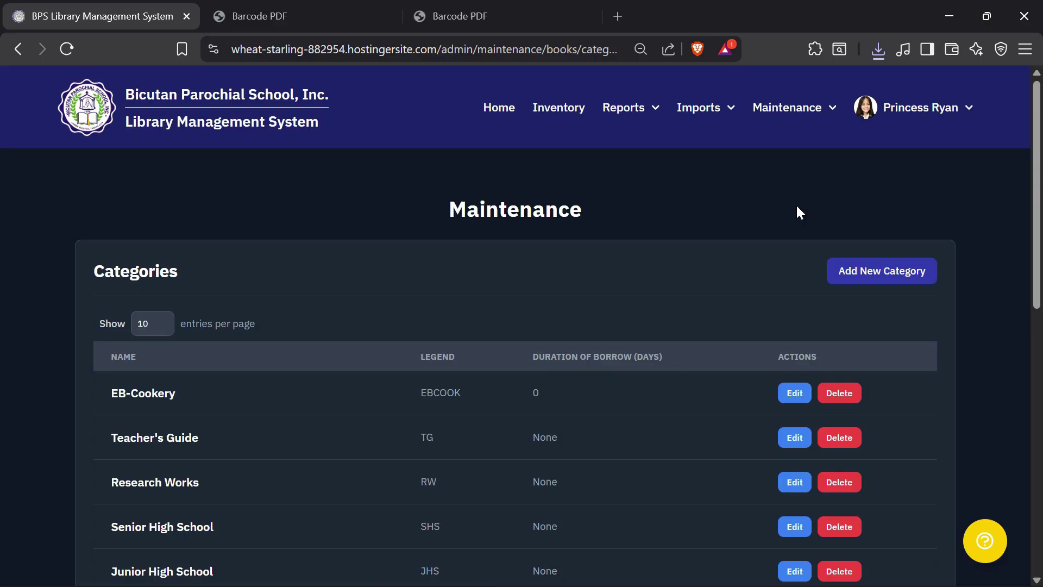
pyautogui.click(885, 270)
pyautogui.click(536, 283)
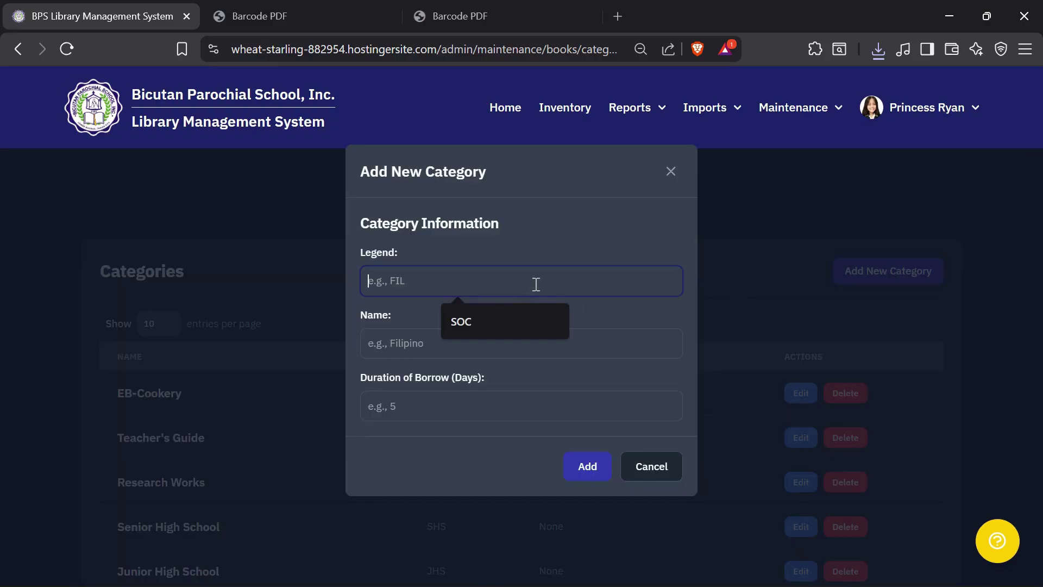
pyautogui.write('SOC')
pyautogui.press('Tab')
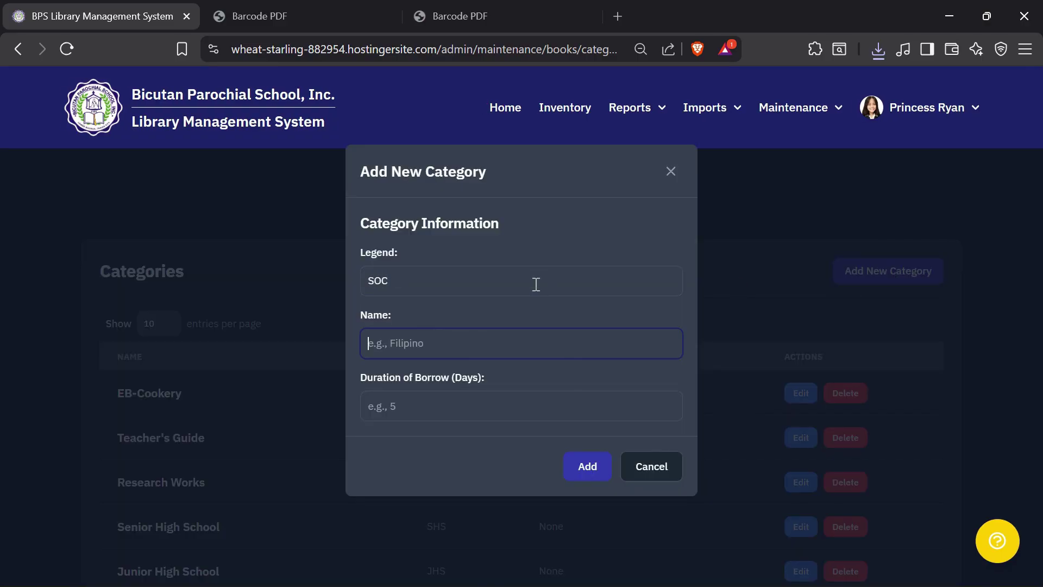
pyautogui.write('Social Issues')
pyautogui.press('Tab')
pyautogui.write('2')
pyautogui.click(598, 467)
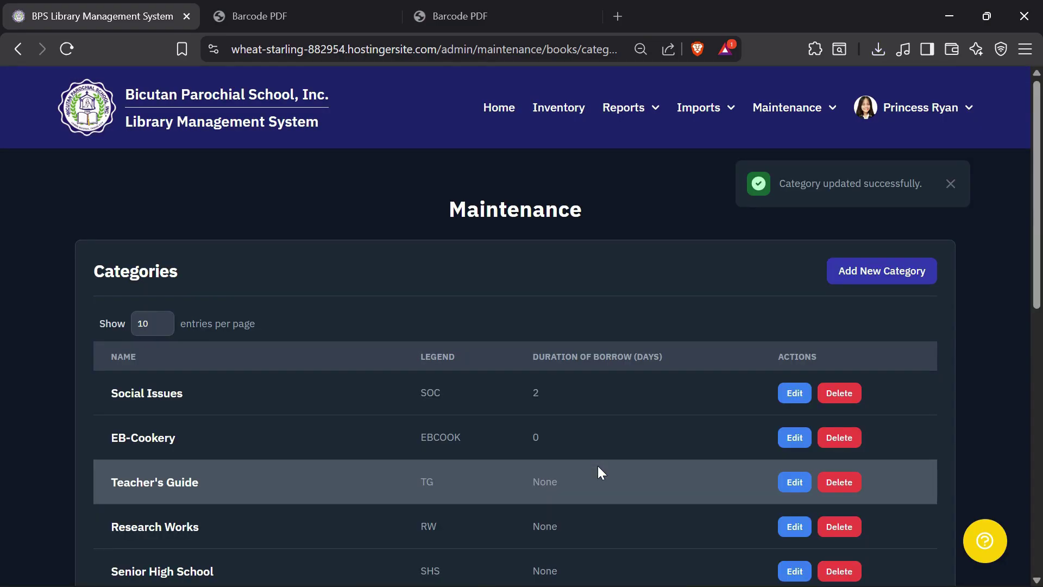
# Set the Social Issues category's borrow duration to 5 days, save it, and delete the category
pyautogui.click(795, 393)
pyautogui.tripleClick(670, 387)
pyautogui.click(588, 442)
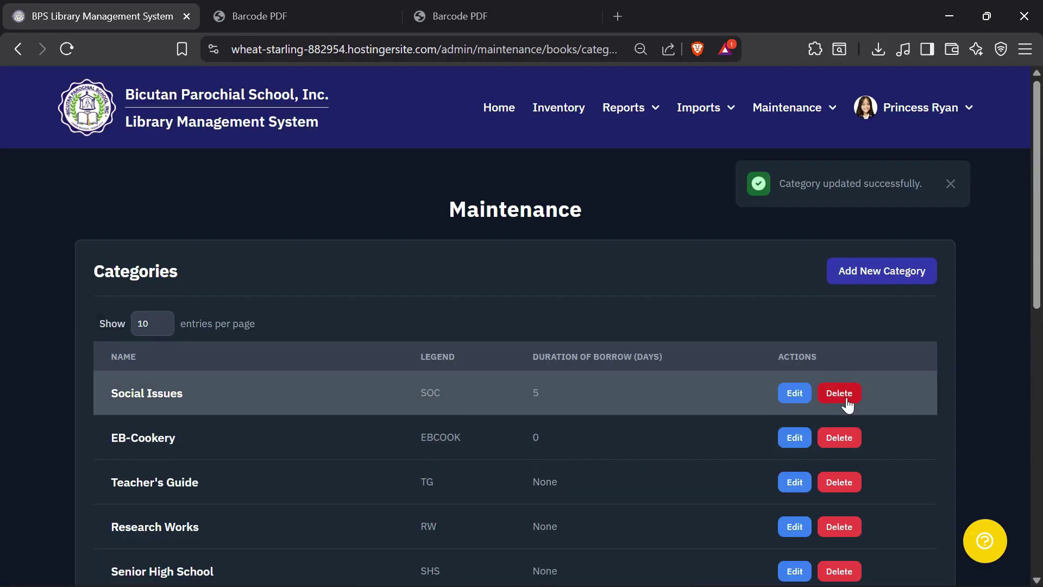
pyautogui.click(846, 401)
pyautogui.click(489, 359)
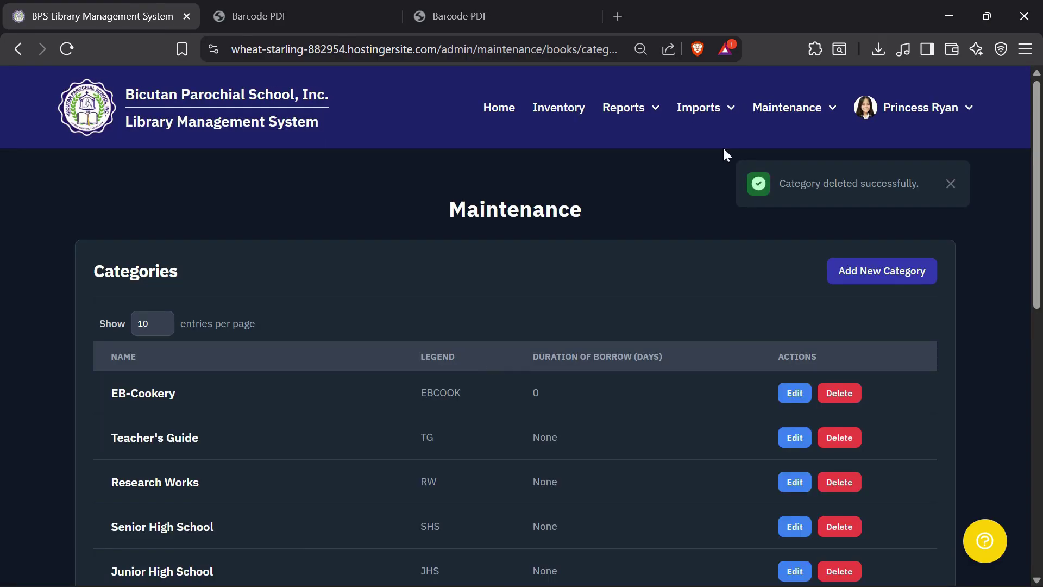
# Start a new privilege with user type Student, category Test and the standard duration type
pyautogui.click(792, 108)
pyautogui.click(790, 229)
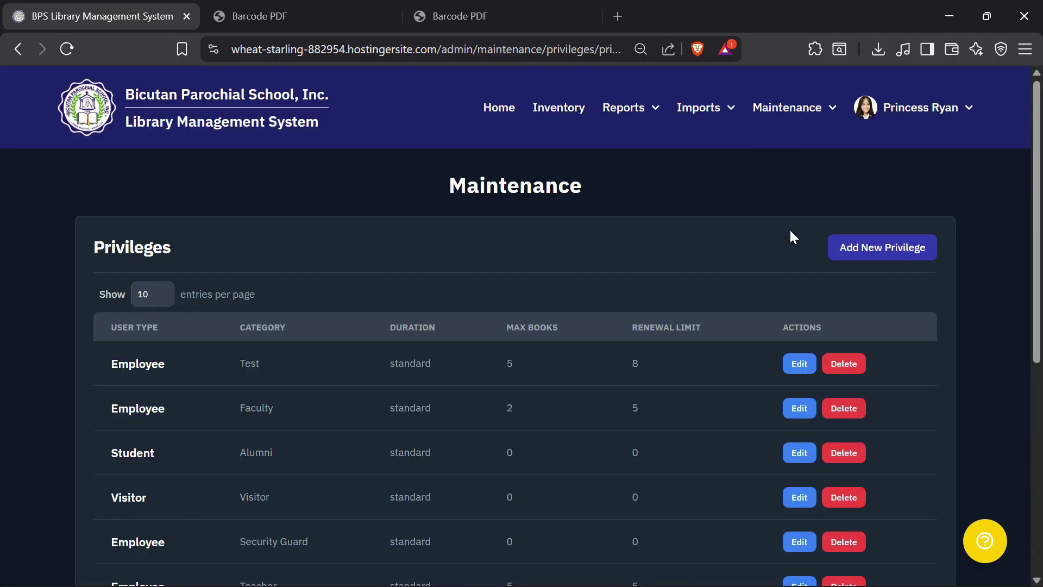
pyautogui.click(873, 260)
pyautogui.click(429, 285)
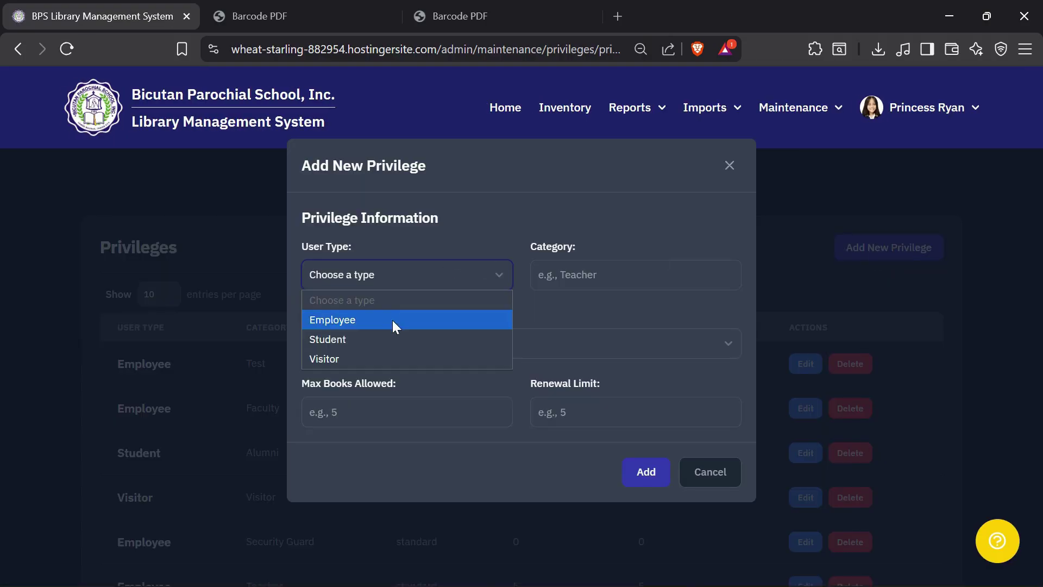
pyautogui.click(381, 339)
pyautogui.click(603, 277)
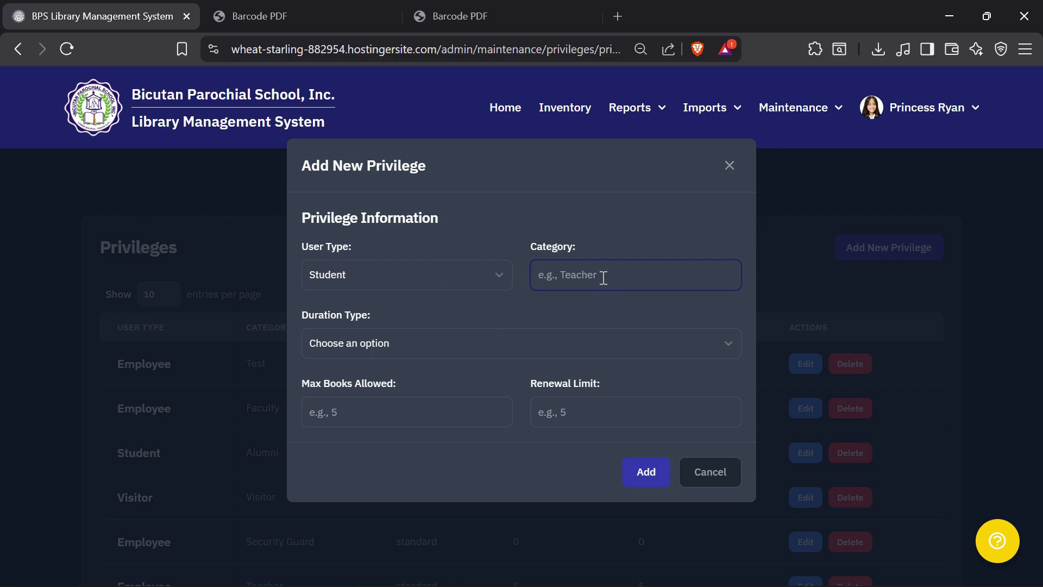
pyautogui.write('Test')
pyautogui.click(549, 337)
pyautogui.click(424, 387)
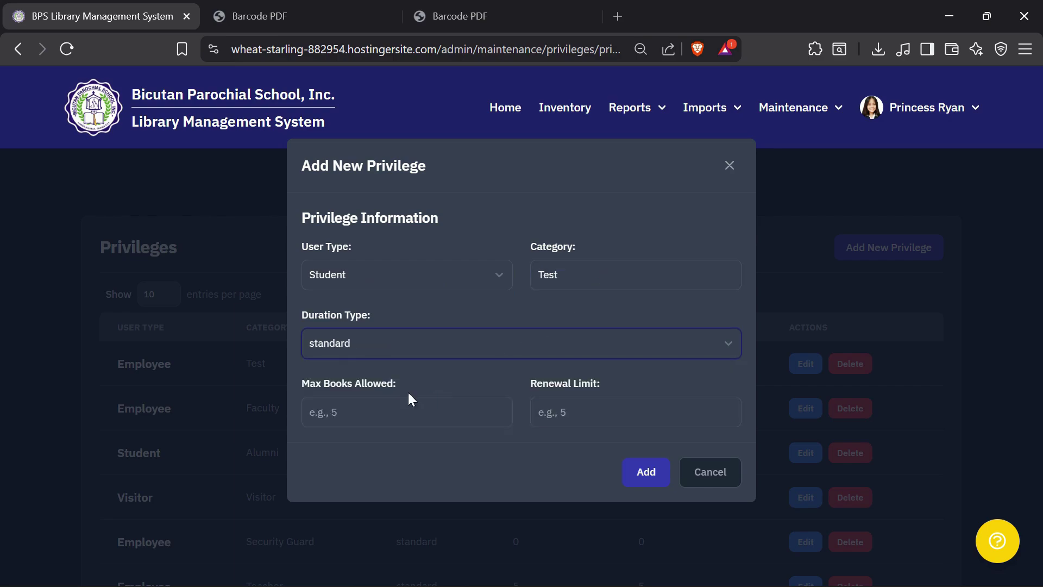
# Set the privilege's maximum books and renewal limit to 3 each and add it
pyautogui.click(499, 409)
pyautogui.click(499, 408)
pyautogui.click(499, 409)
pyautogui.click(731, 407)
pyautogui.click(731, 407)
pyautogui.click(732, 407)
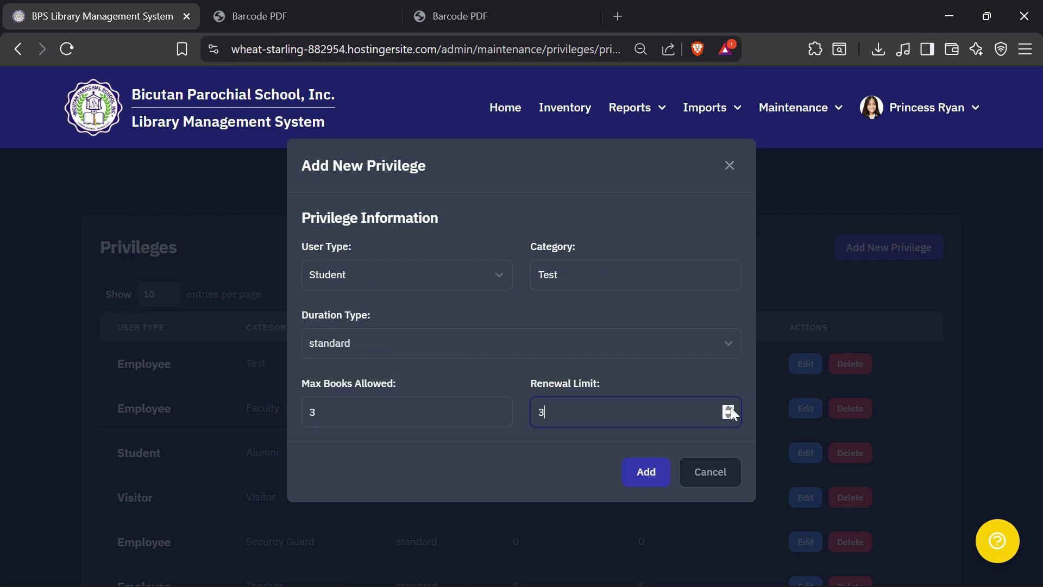
pyautogui.click(647, 471)
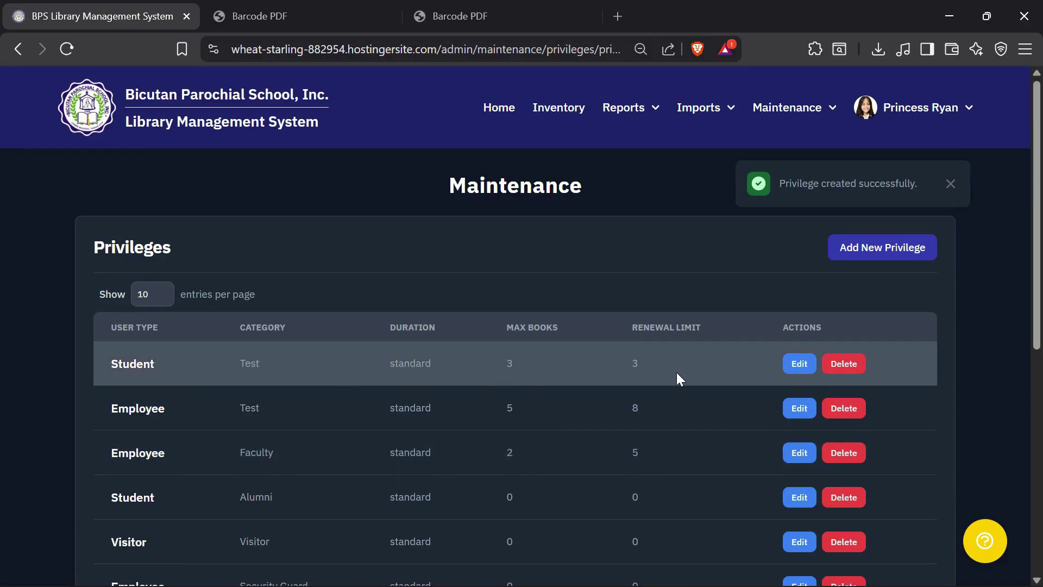
# Start a new penalty rule with the type Test and the description Test
pyautogui.click(793, 107)
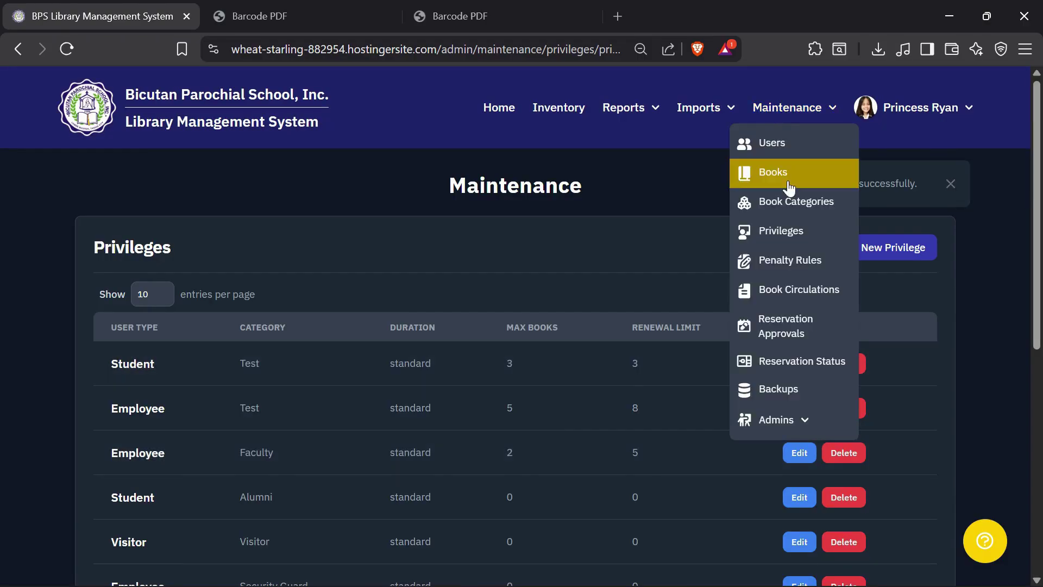
pyautogui.click(782, 255)
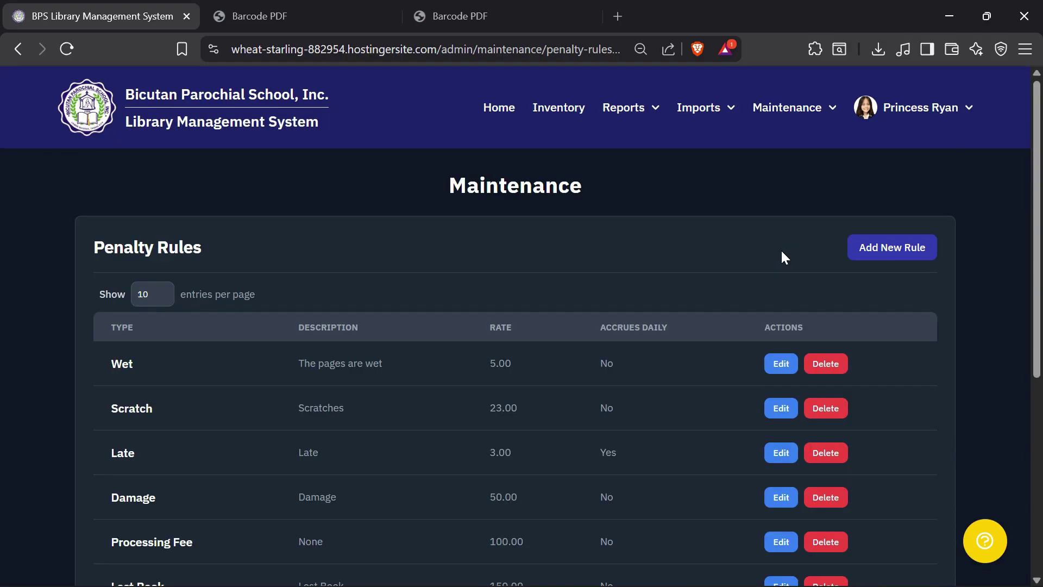
pyautogui.scroll(-2, 781, 249)
pyautogui.scroll(2, 781, 250)
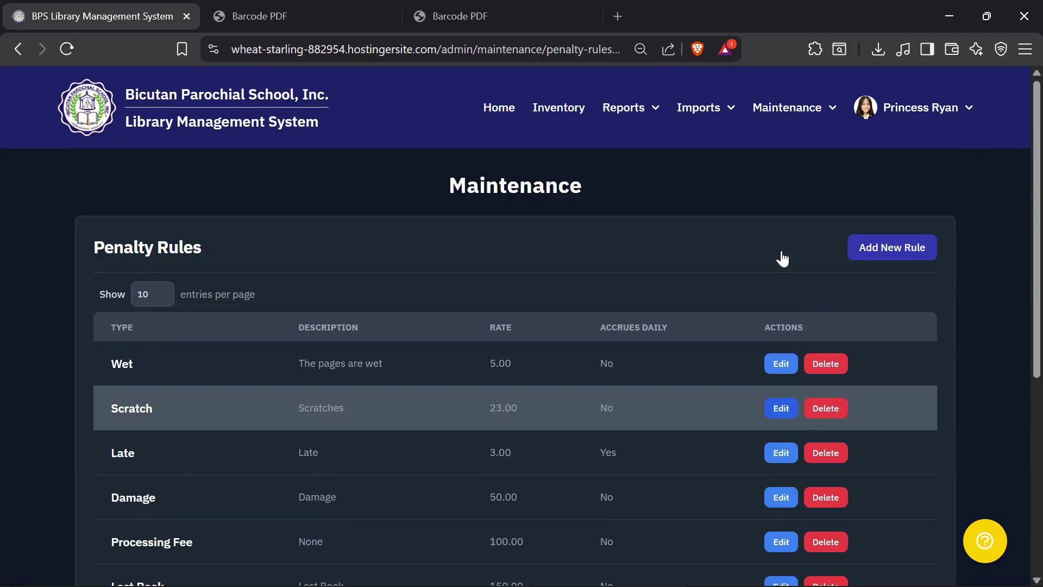
pyautogui.click(863, 248)
pyautogui.click(537, 228)
pyautogui.write('Test')
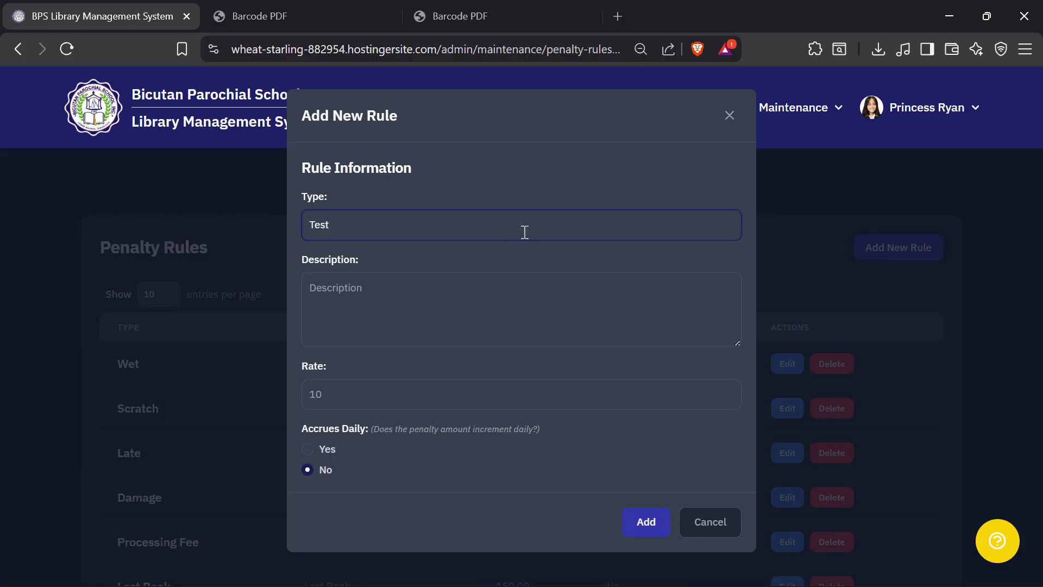
pyautogui.click(468, 302)
pyautogui.write('Test')
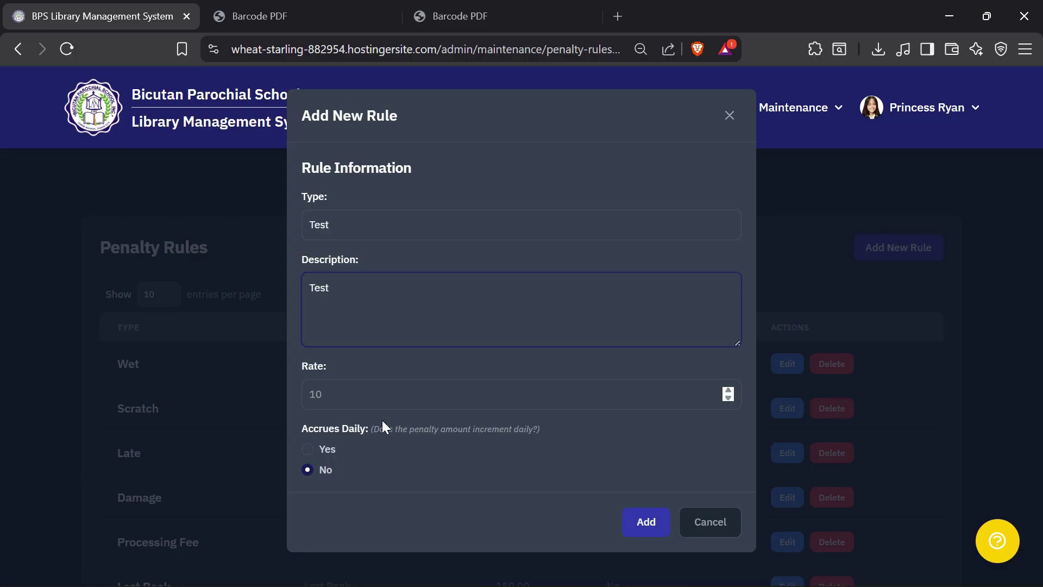
# Set the penalty rule's rate to 100, make it accrue daily, and add it
pyautogui.click(362, 401)
pyautogui.write('100')
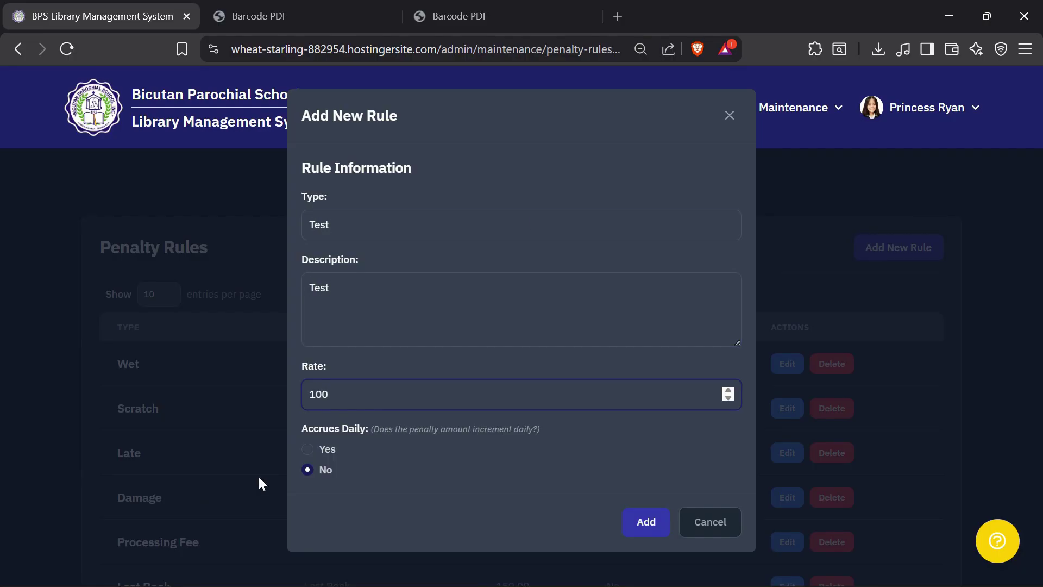
pyautogui.click(307, 449)
pyautogui.click(651, 520)
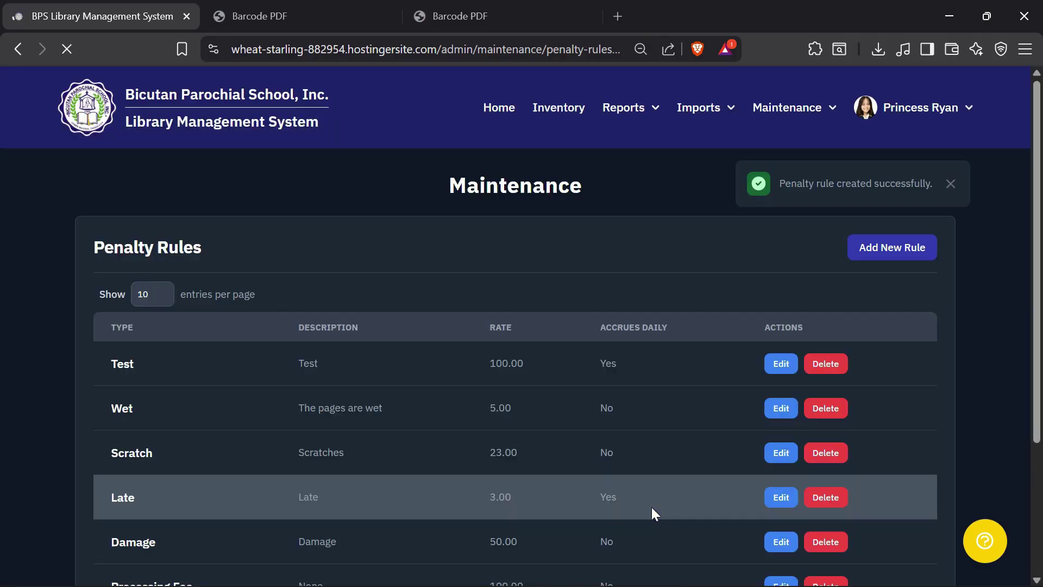
# Delete the Test penalty rule and look over the remaining rules
pyautogui.click(835, 370)
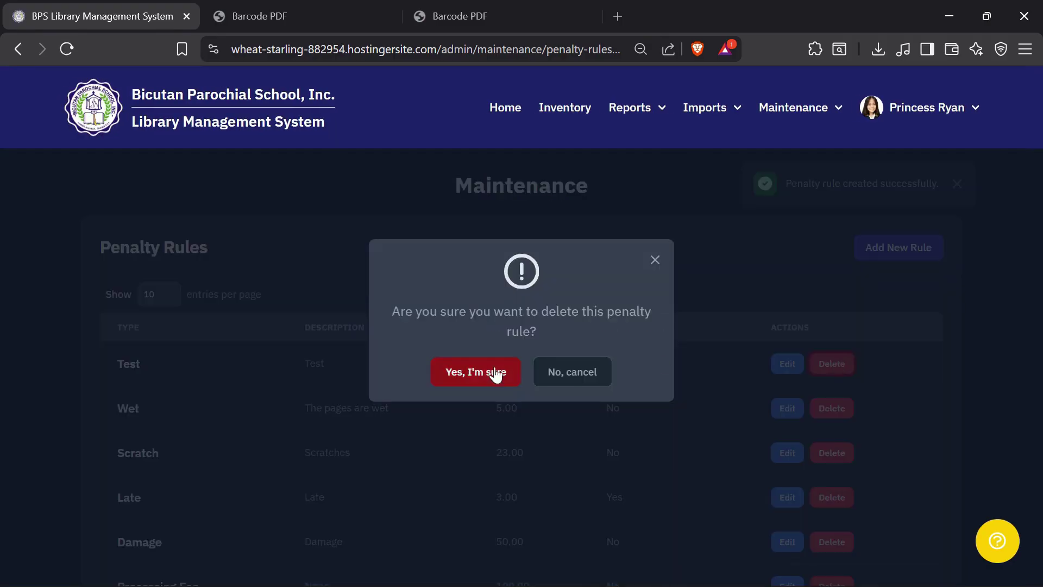
pyautogui.click(465, 369)
pyautogui.scroll(-6, 467, 370)
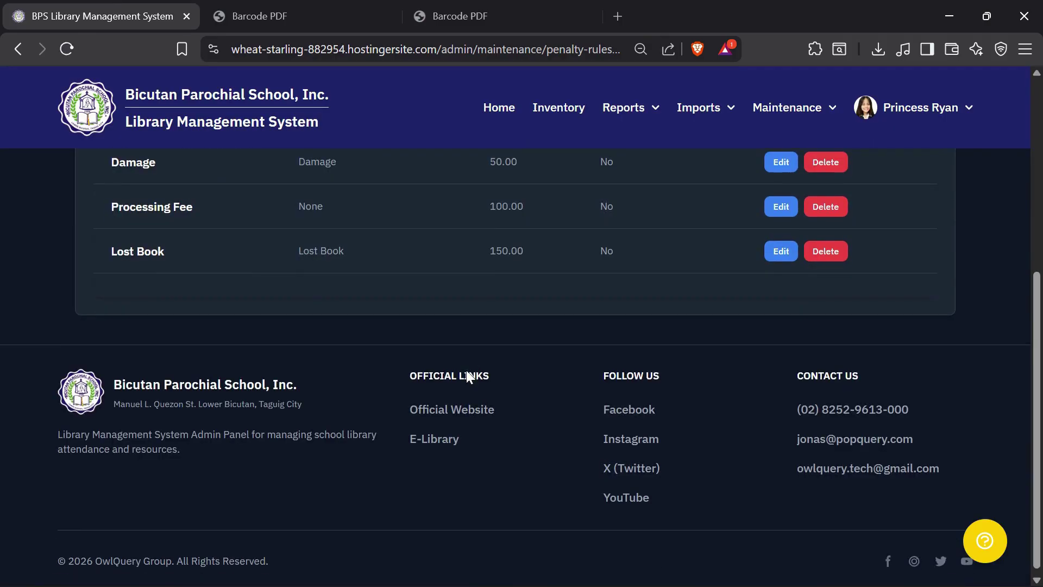
pyautogui.scroll(6, 466, 370)
# In the book circulations, change the book condition of the returned circulation due 2026-01-15 to New and save the update
pyautogui.click(792, 107)
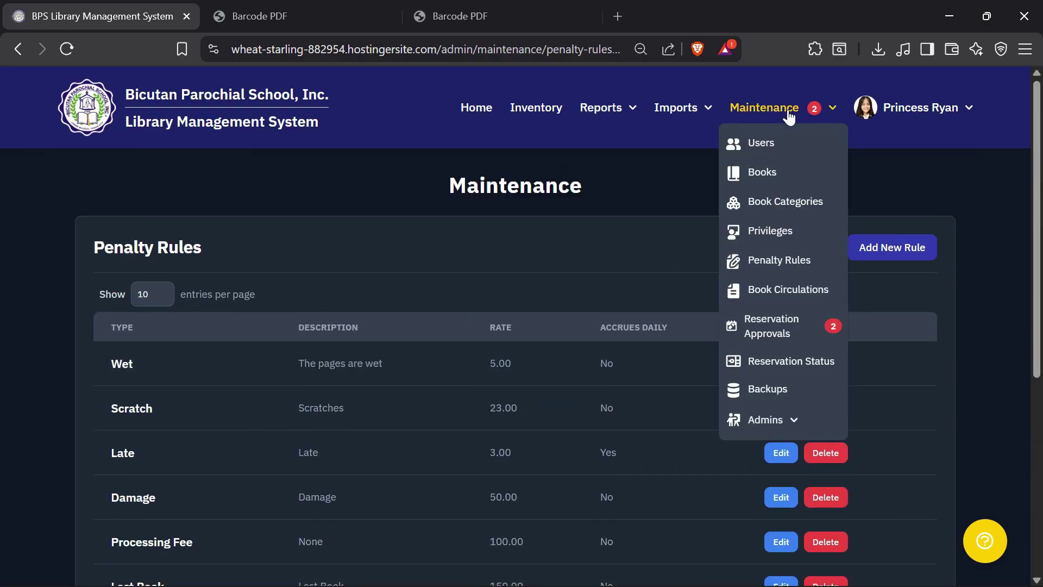
pyautogui.click(803, 278)
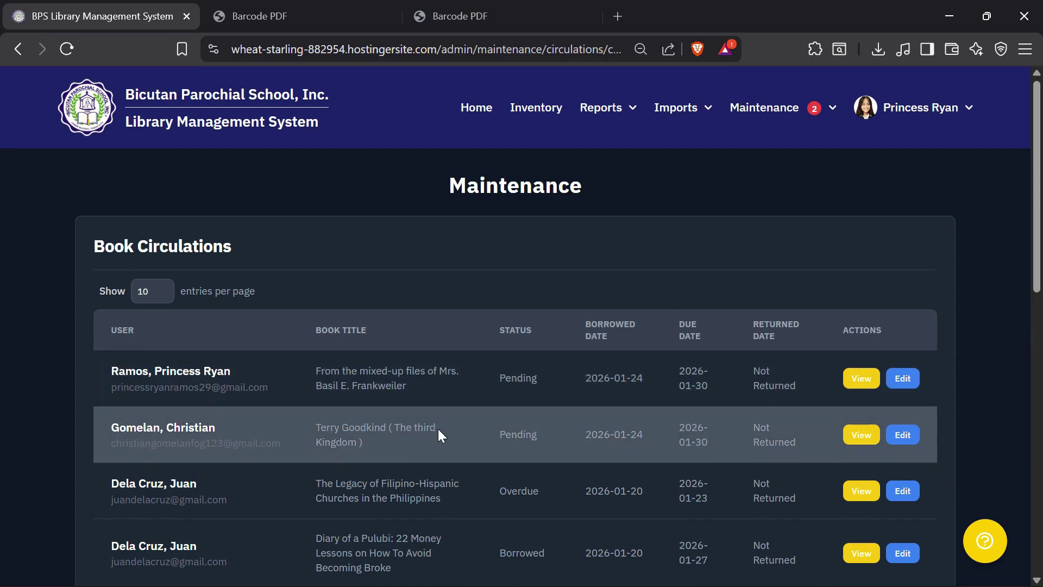
pyautogui.scroll(-8, 438, 428)
pyautogui.click(904, 266)
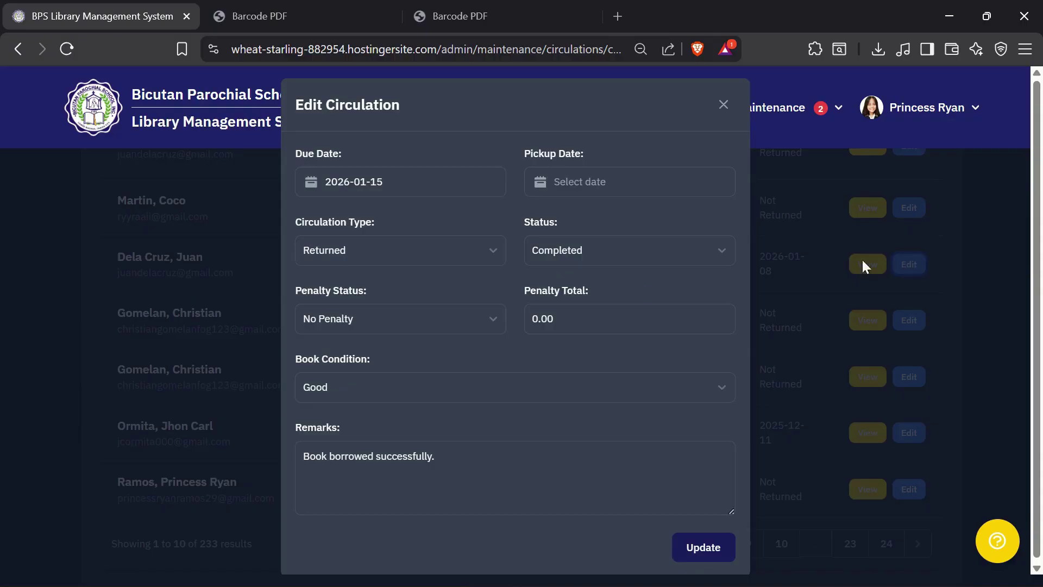
pyautogui.click(357, 387)
pyautogui.click(662, 421)
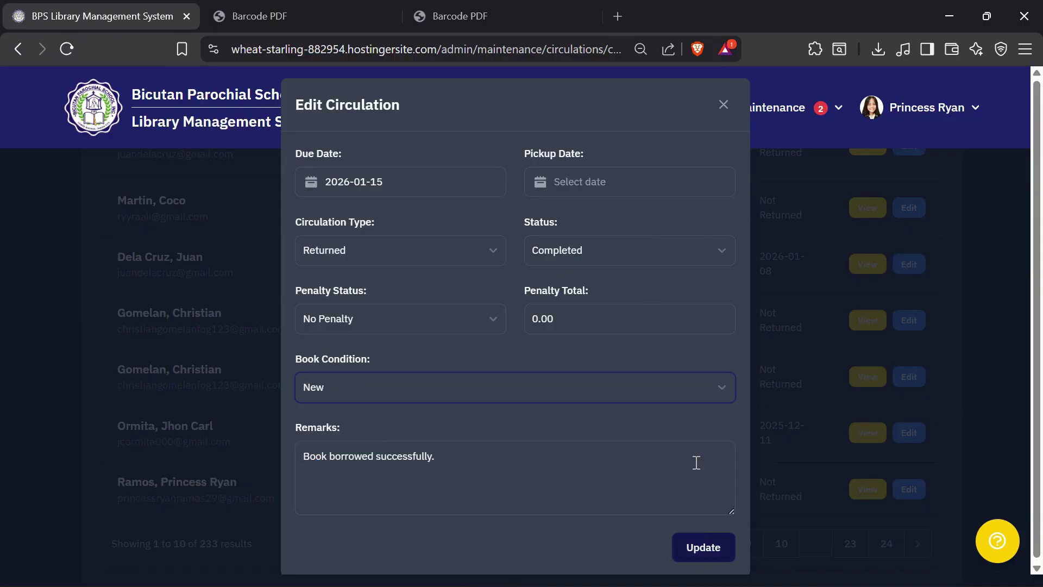
pyautogui.click(702, 548)
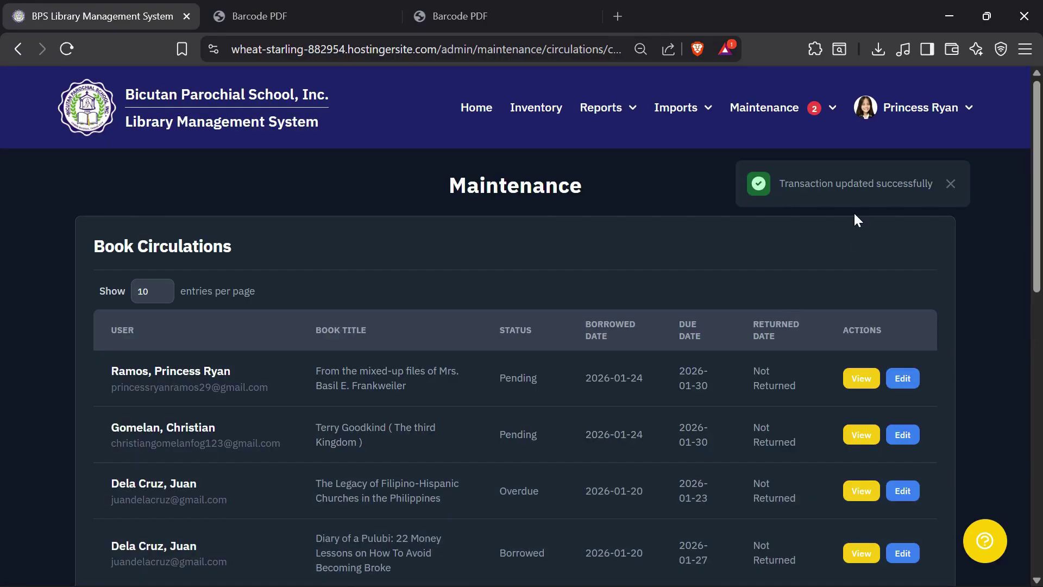
# Approve the pending extension request for the book From the mixed-up files of Mrs. Basil E. Frankweiler
pyautogui.click(785, 109)
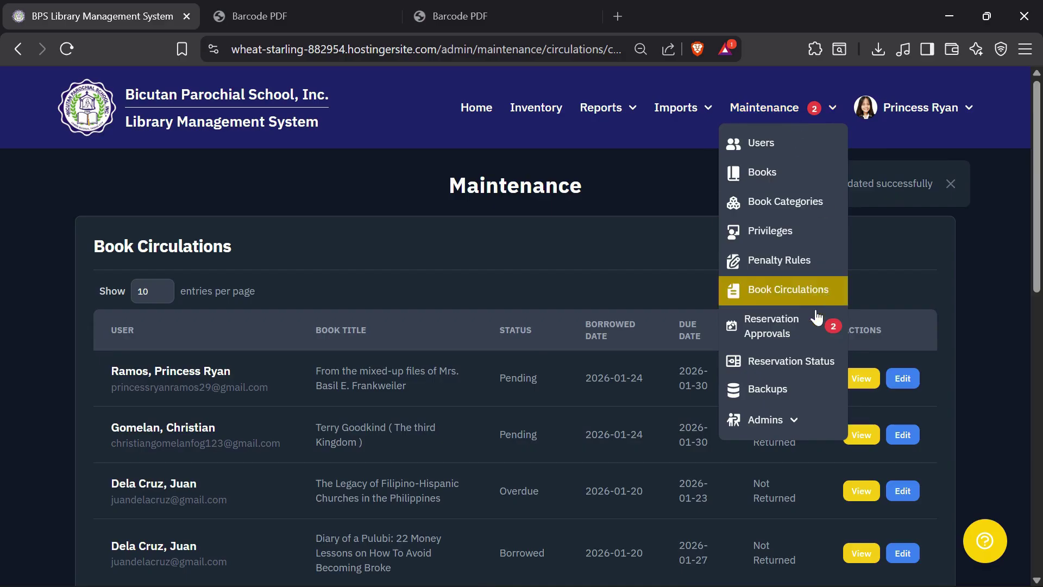
pyautogui.click(814, 315)
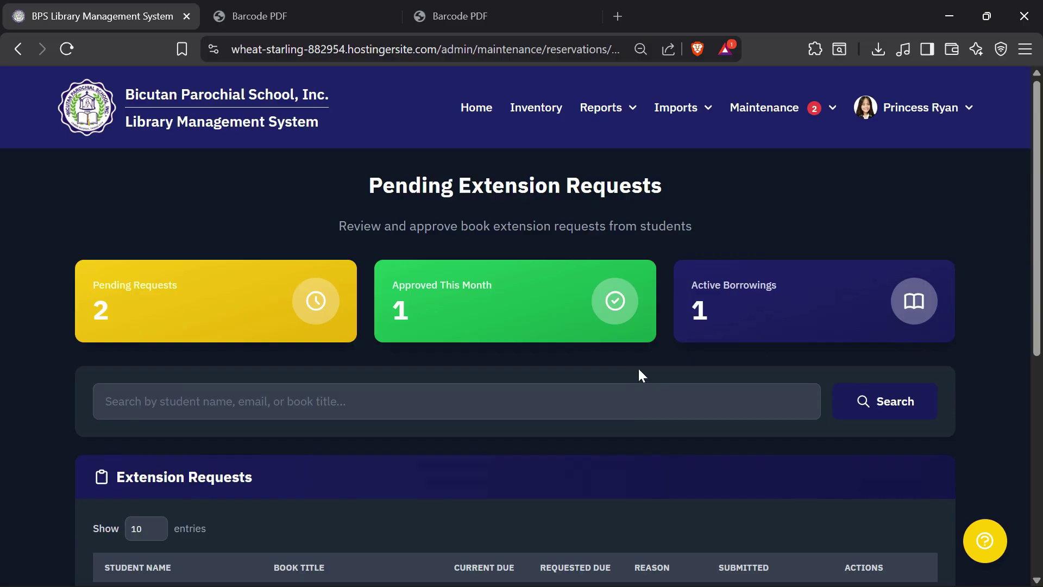
pyautogui.scroll(-3, 638, 367)
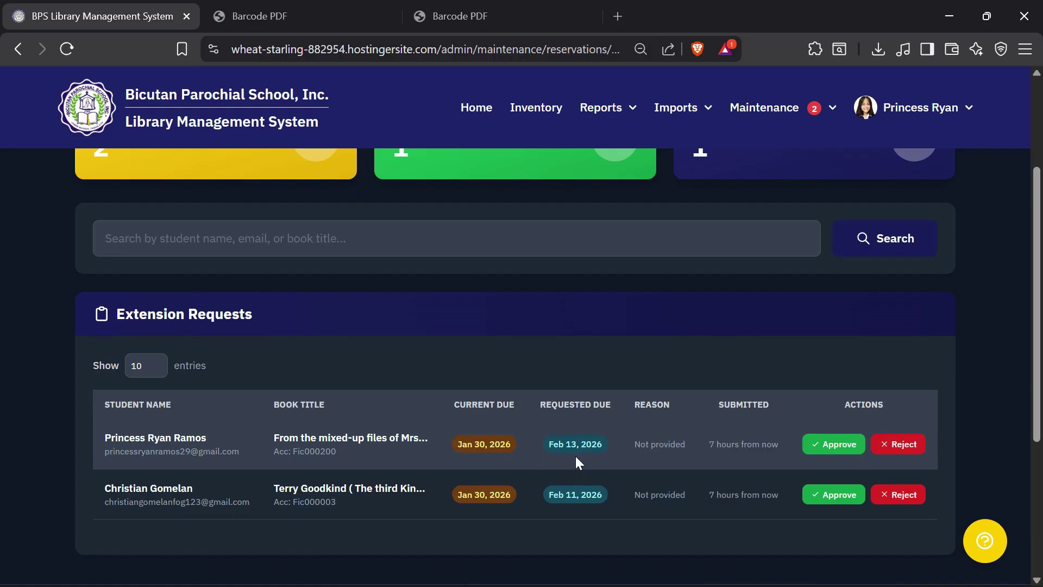
pyautogui.click(843, 446)
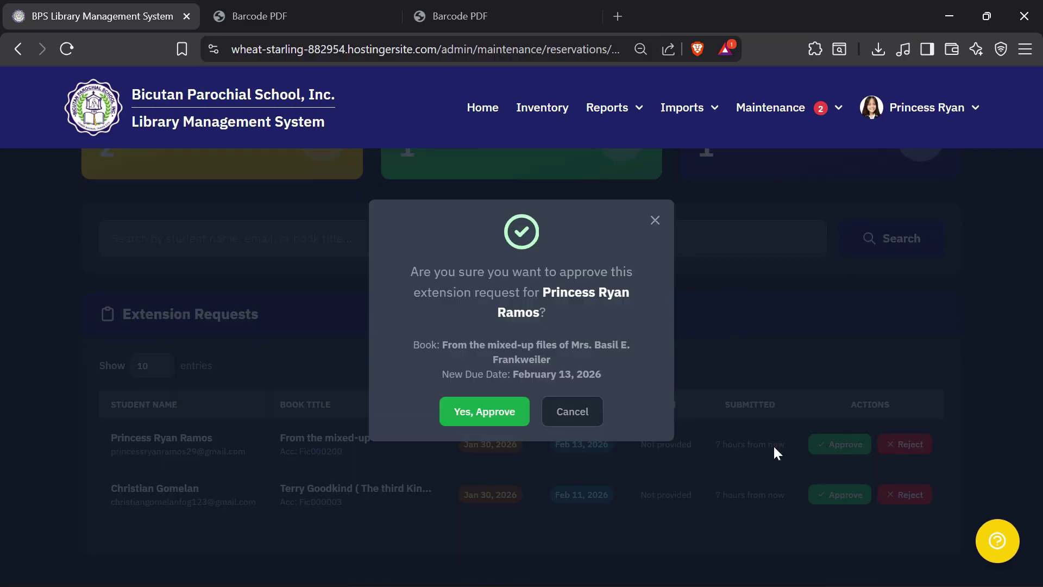
pyautogui.click(504, 413)
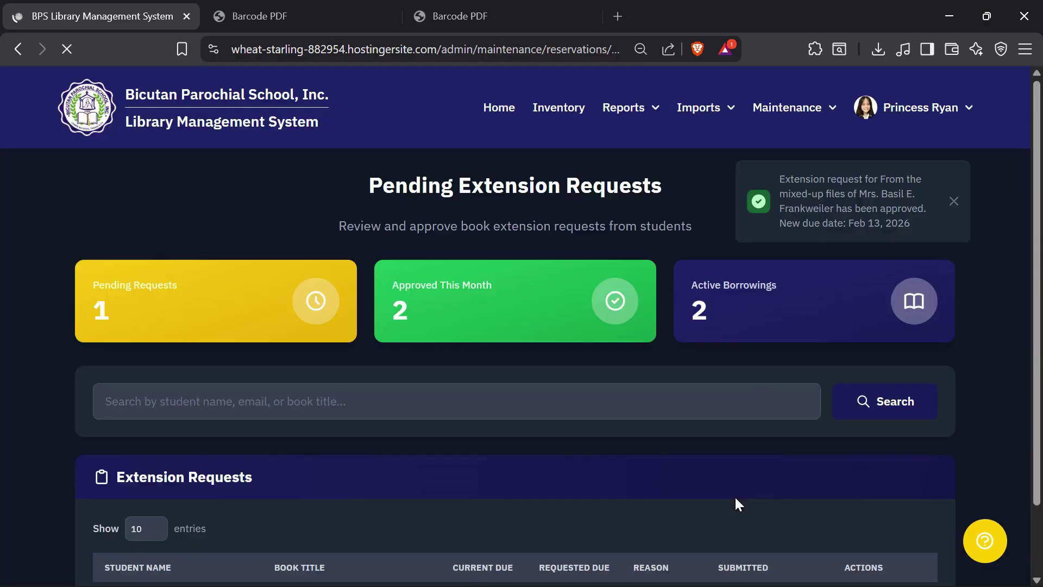
# Reject the extension request for Terry Goodkind ( The third Kingdom ) with the reason "Need time"
pyautogui.scroll(-7, 804, 325)
pyautogui.scroll(2, 846, 328)
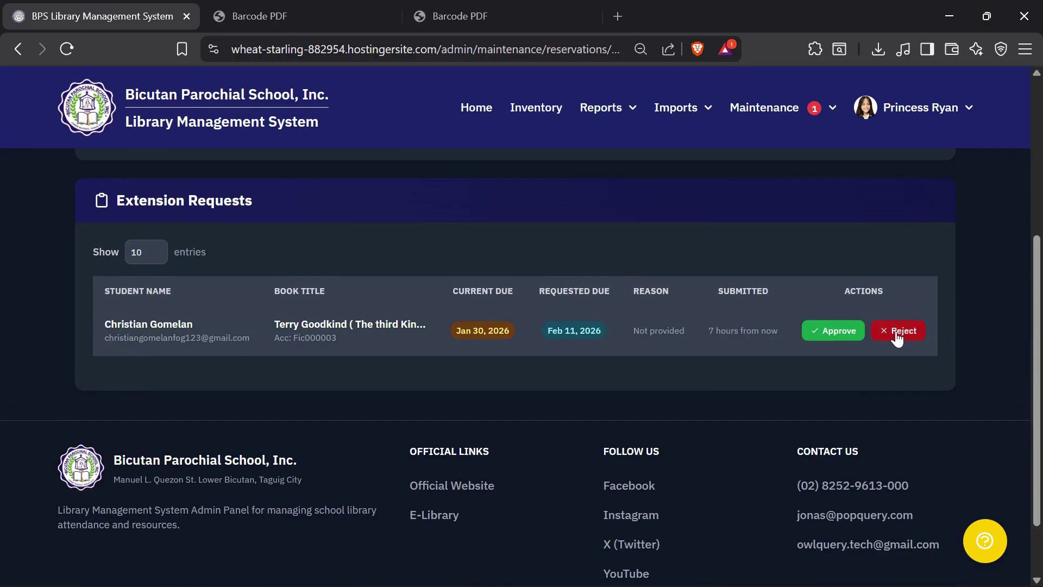
pyautogui.click(898, 333)
pyautogui.write('Need time')
pyautogui.click(515, 429)
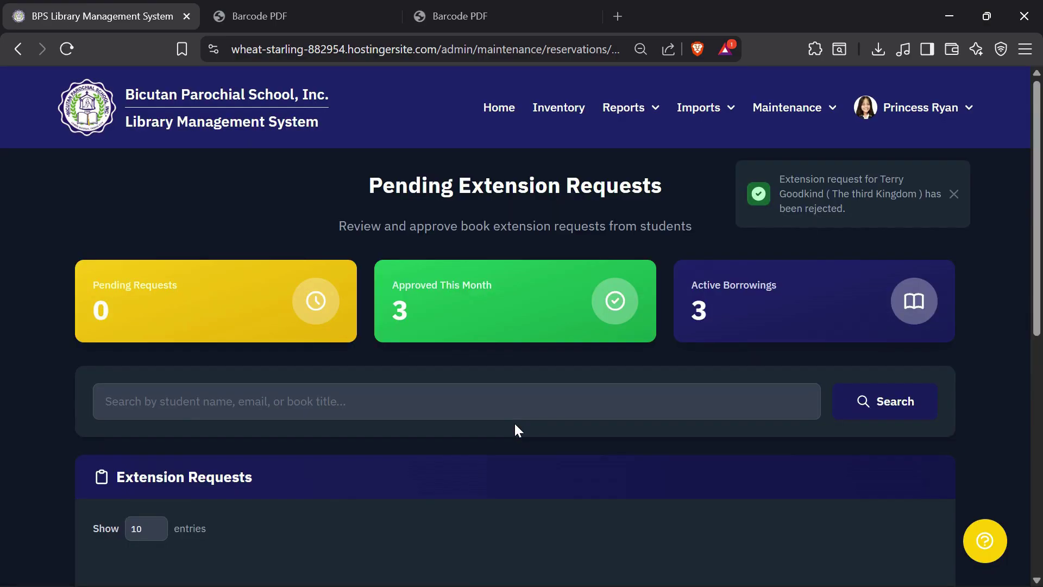
pyautogui.scroll(-5, 515, 425)
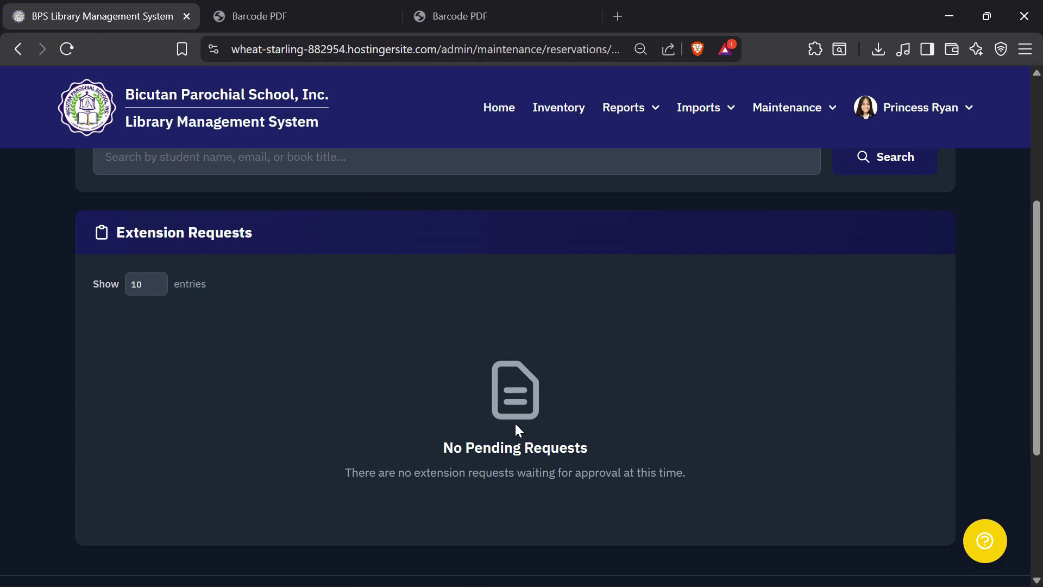
# Examine the reservation system's status, its explanation of how processing works, and the queue snapshot
pyautogui.click(764, 112)
pyautogui.click(818, 359)
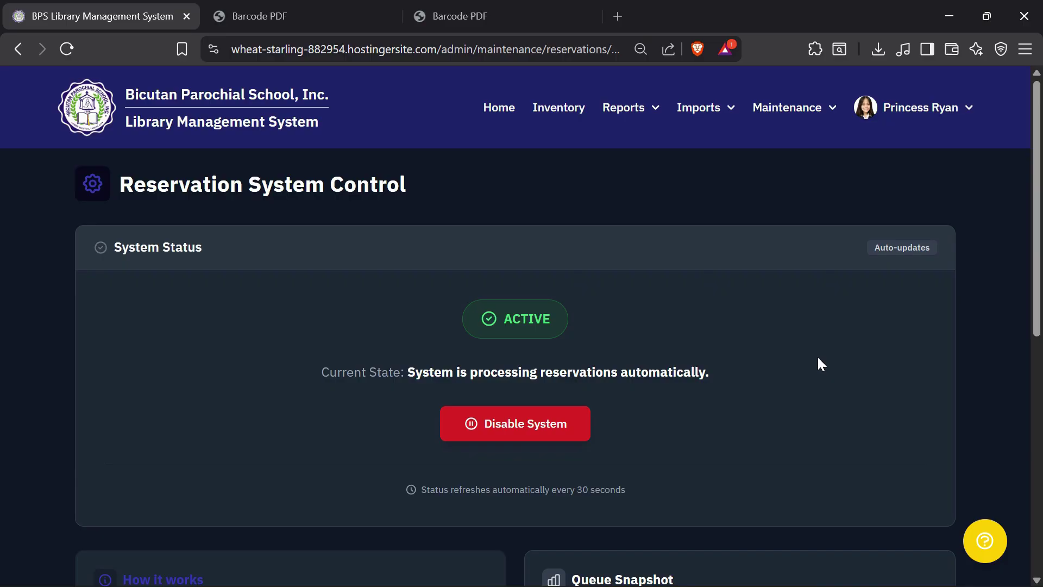
pyautogui.scroll(-6, 818, 360)
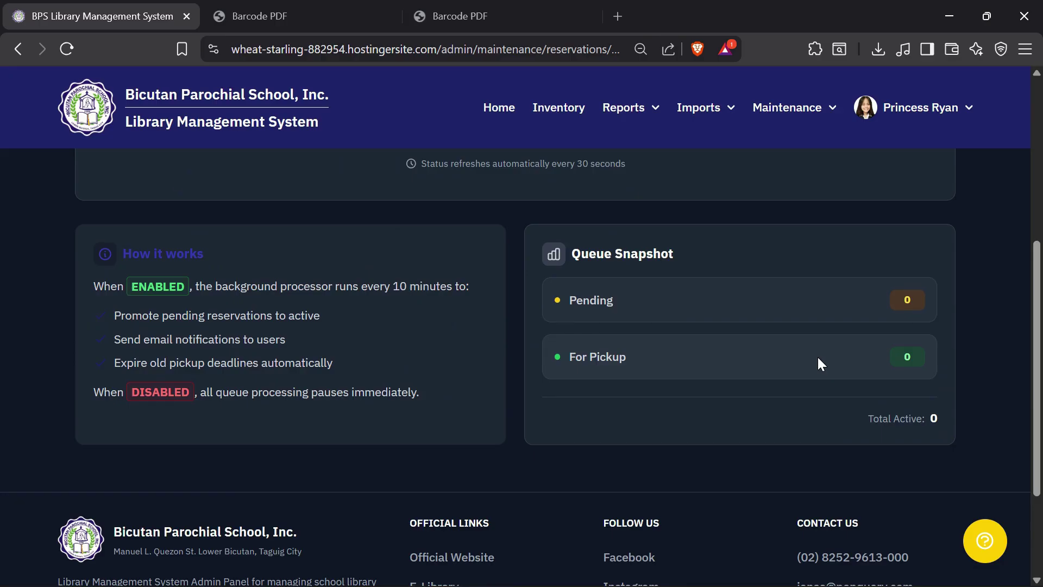
pyautogui.scroll(4, 819, 360)
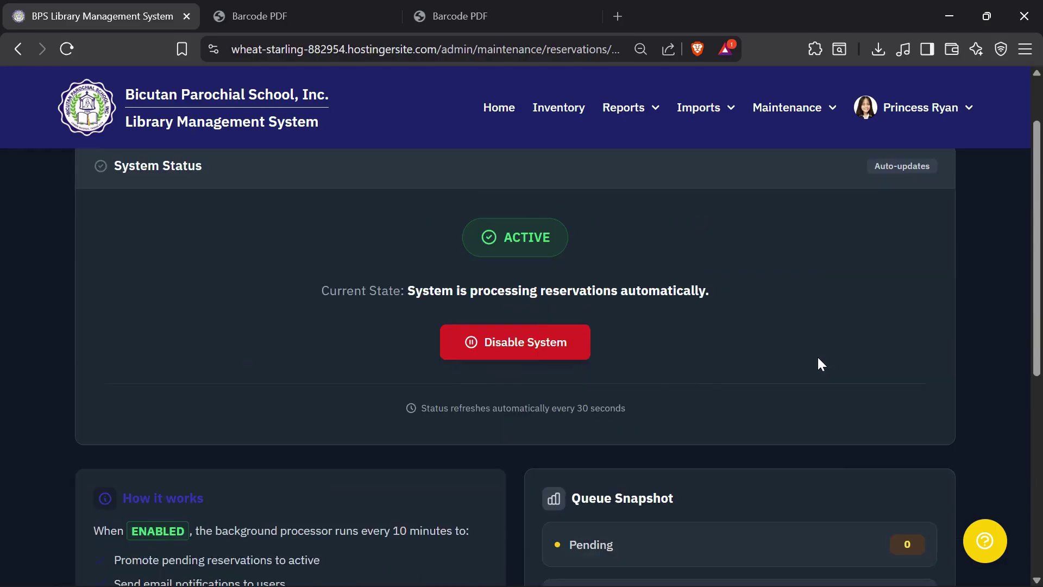
pyautogui.scroll(2, 818, 358)
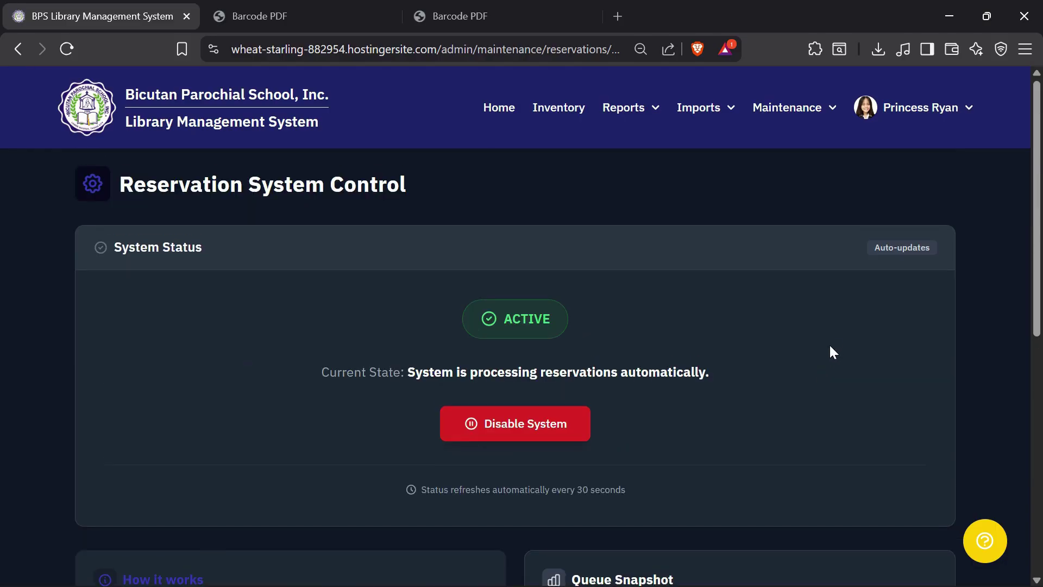
# Create a new database backup in the maintenance backups
pyautogui.click(793, 109)
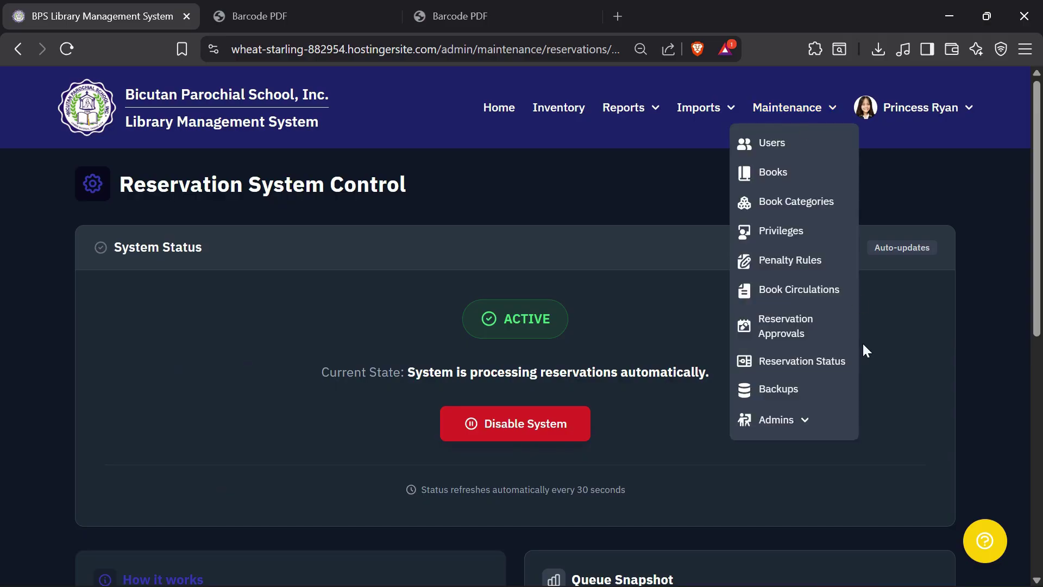
pyautogui.click(803, 388)
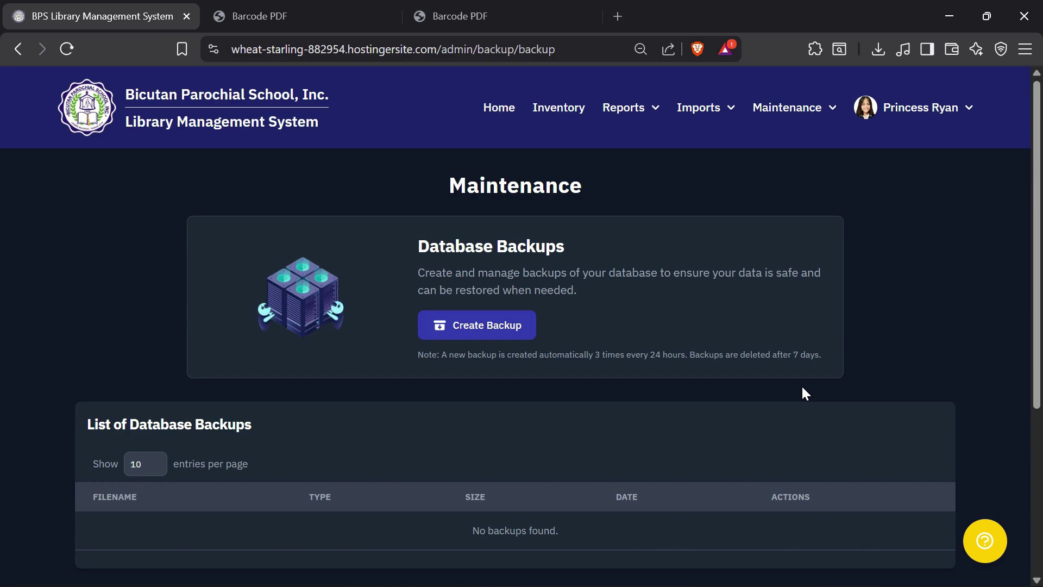
pyautogui.click(494, 327)
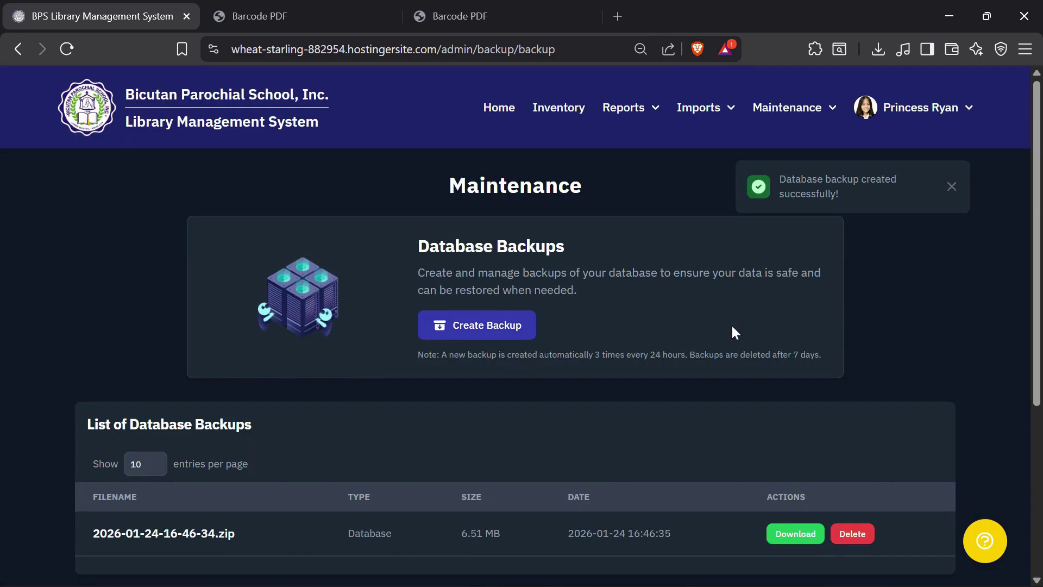
pyautogui.scroll(-1, 731, 323)
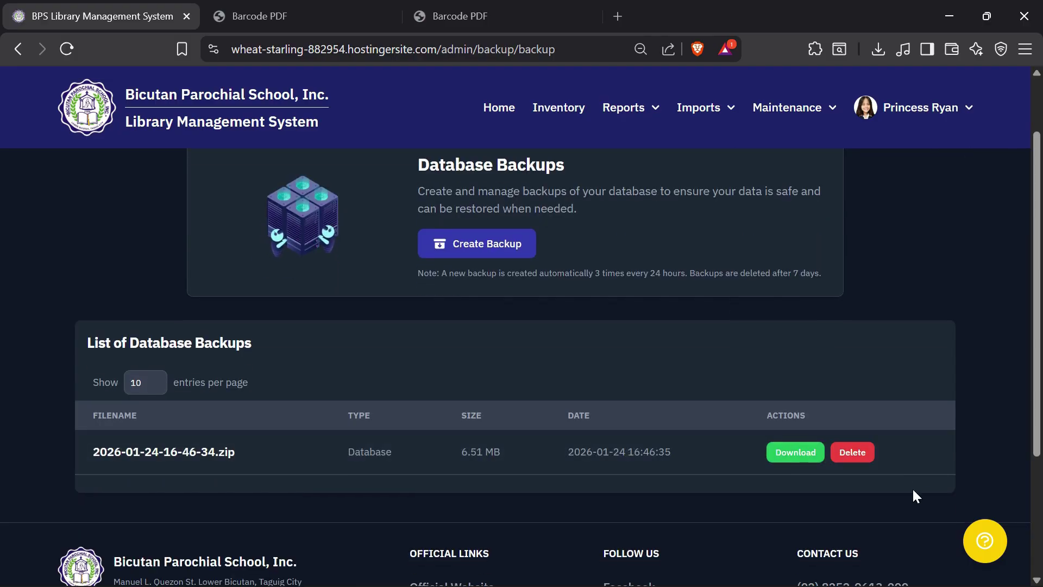
pyautogui.click(794, 453)
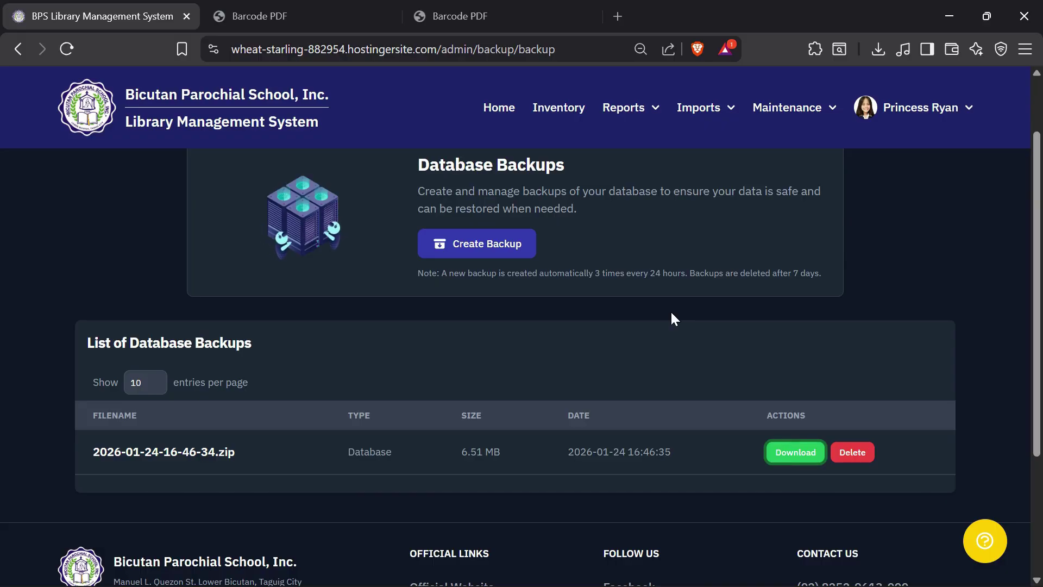
pyautogui.click(712, 400)
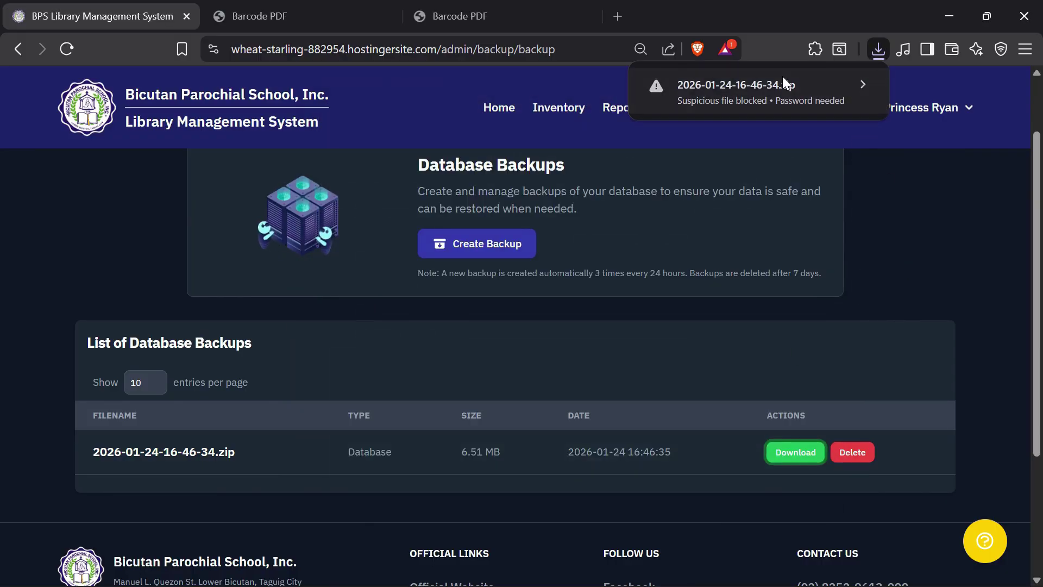
pyautogui.click(931, 273)
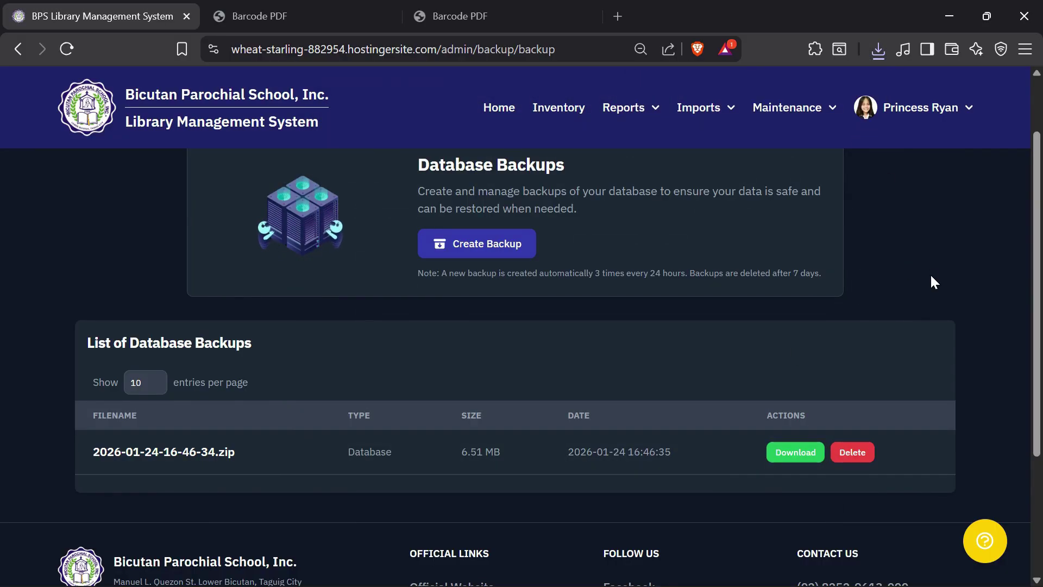
# Start adding a new admin in the admins maintenance and search for the user by first name
pyautogui.click(807, 107)
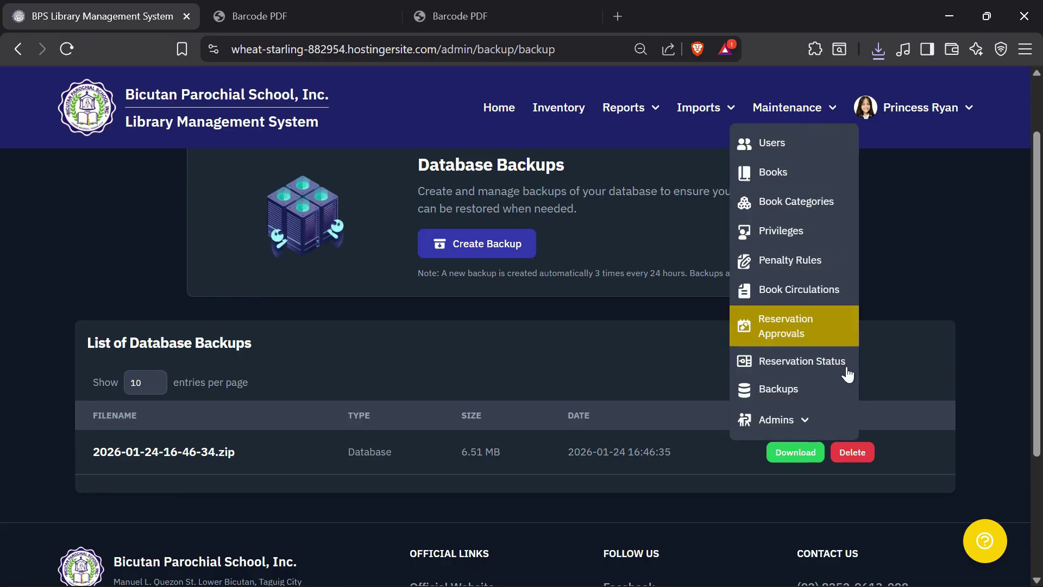
pyautogui.click(810, 419)
pyautogui.click(888, 425)
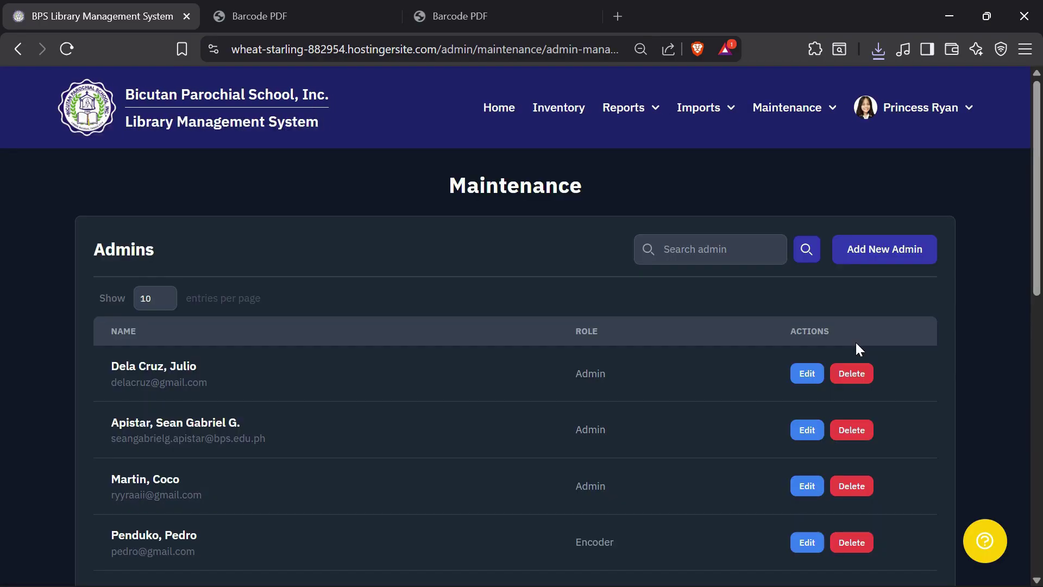
pyautogui.click(873, 254)
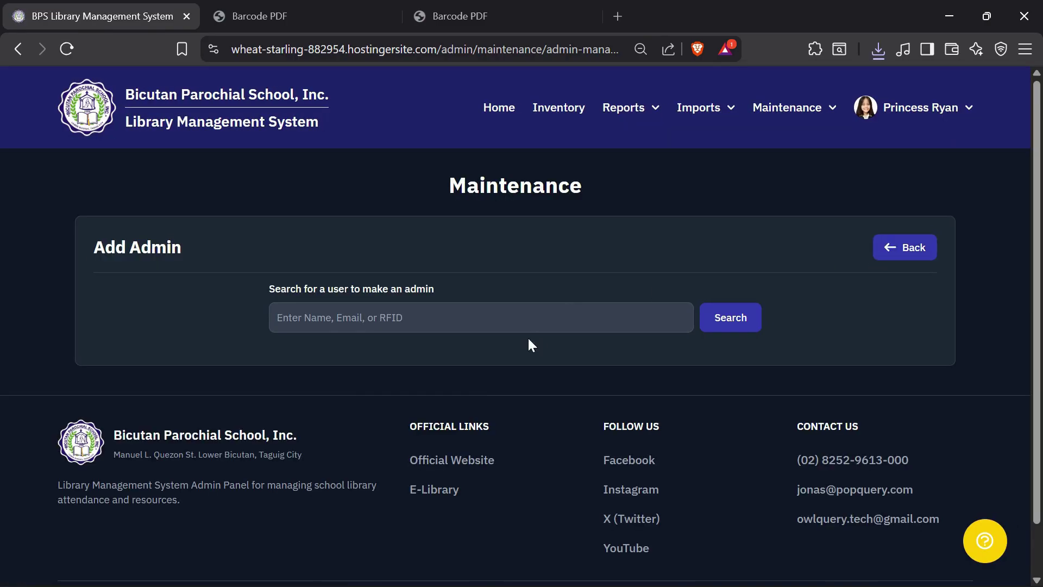
pyautogui.click(526, 319)
pyautogui.write('Mark')
pyautogui.press('Return')
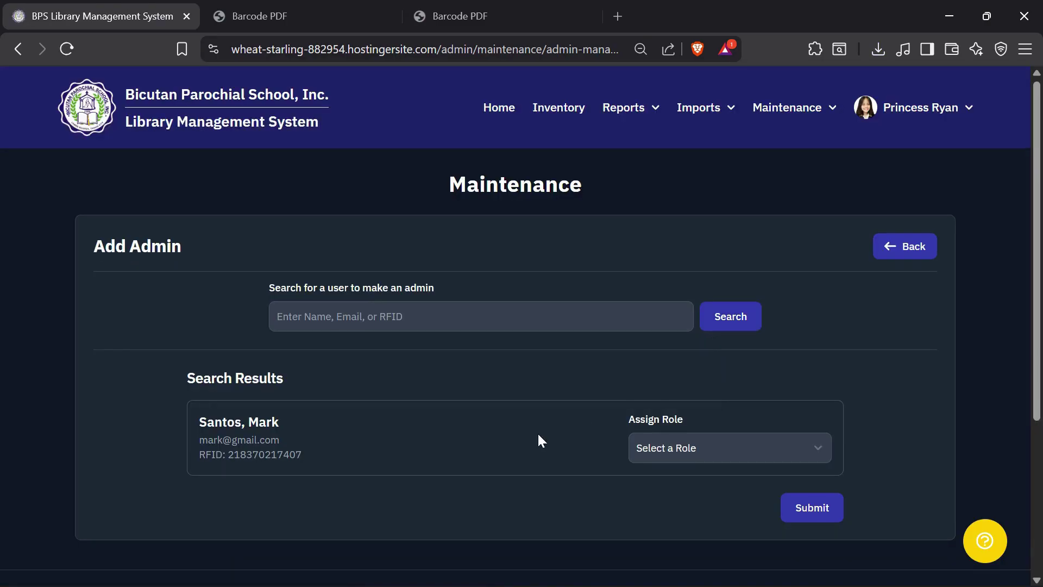
# Assign the Librarian role to the found user and submit the new admin
pyautogui.scroll(-2, 589, 396)
pyautogui.click(660, 367)
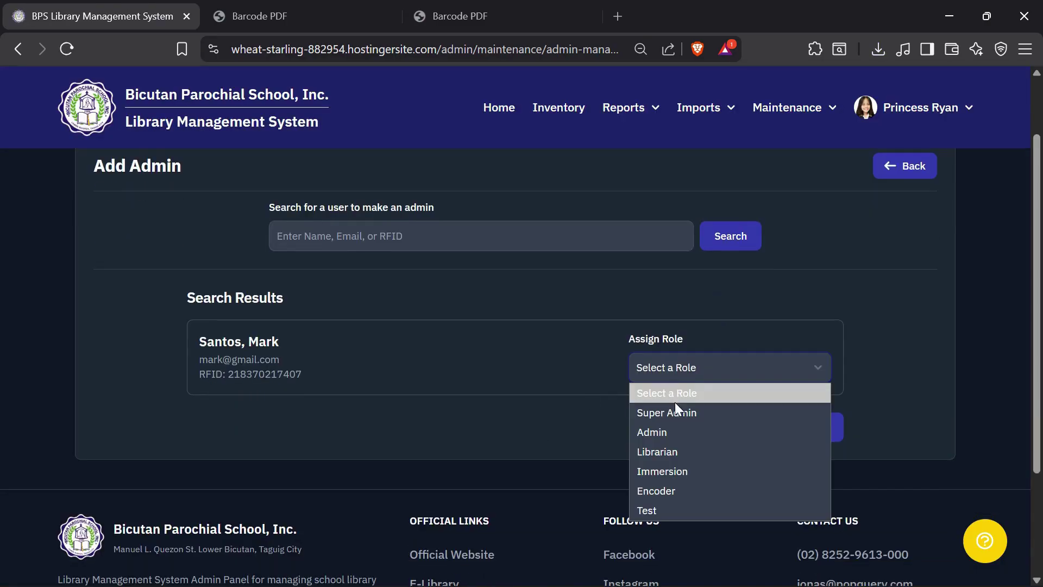
pyautogui.click(680, 455)
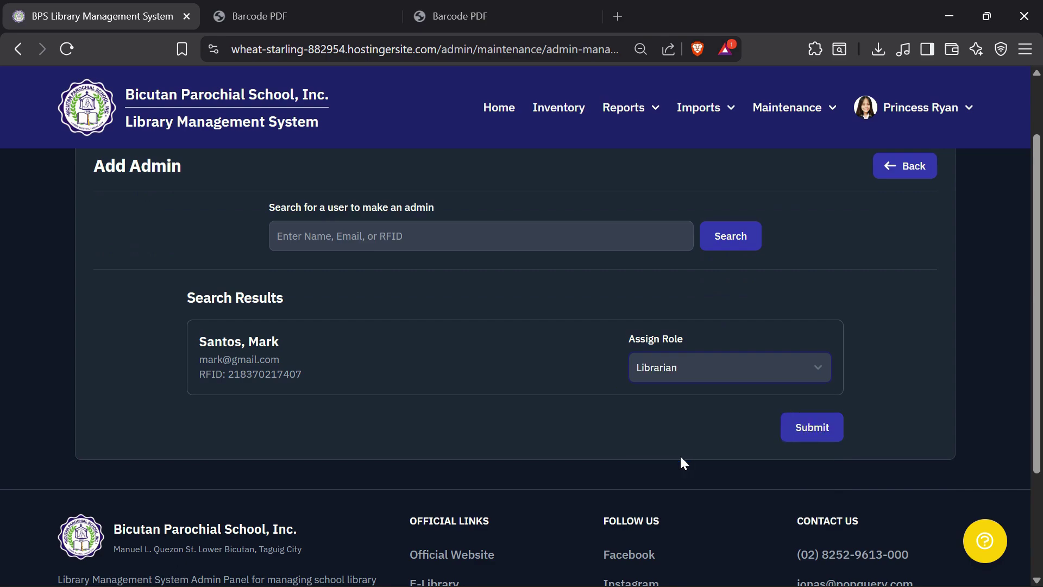
pyautogui.click(823, 429)
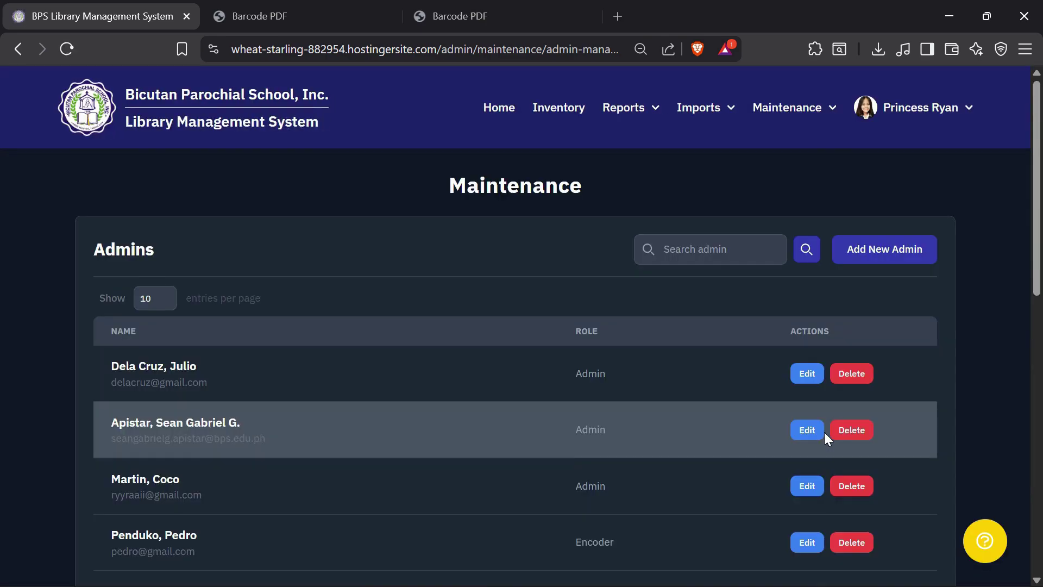
# In the admin roles maintenance, remove the Add Categories and Add Users permissions from the Admin role and save the update
pyautogui.click(788, 107)
pyautogui.click(793, 421)
pyautogui.click(904, 456)
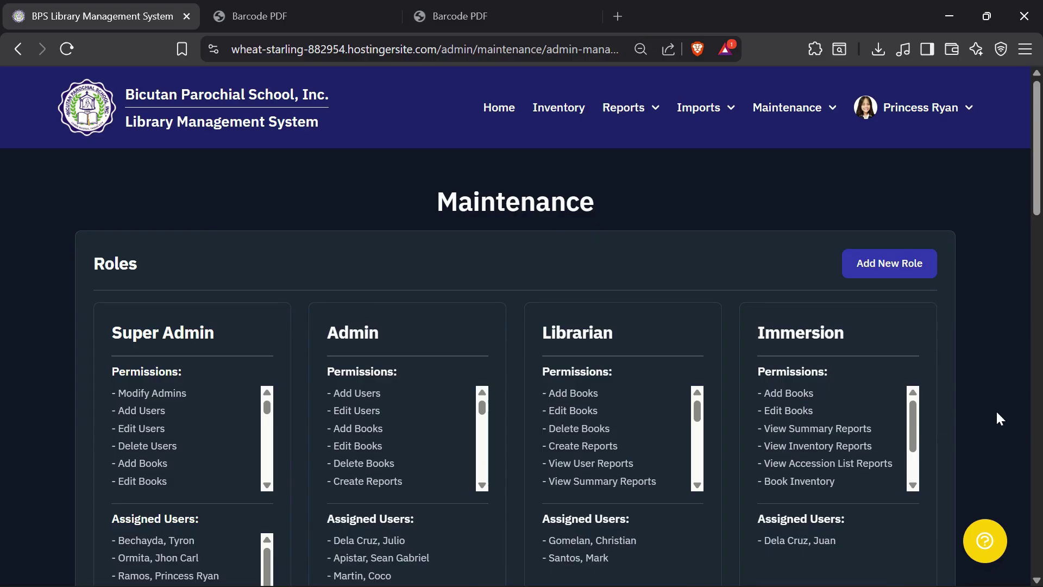
pyautogui.scroll(-7, 1003, 397)
pyautogui.scroll(-1, 1001, 403)
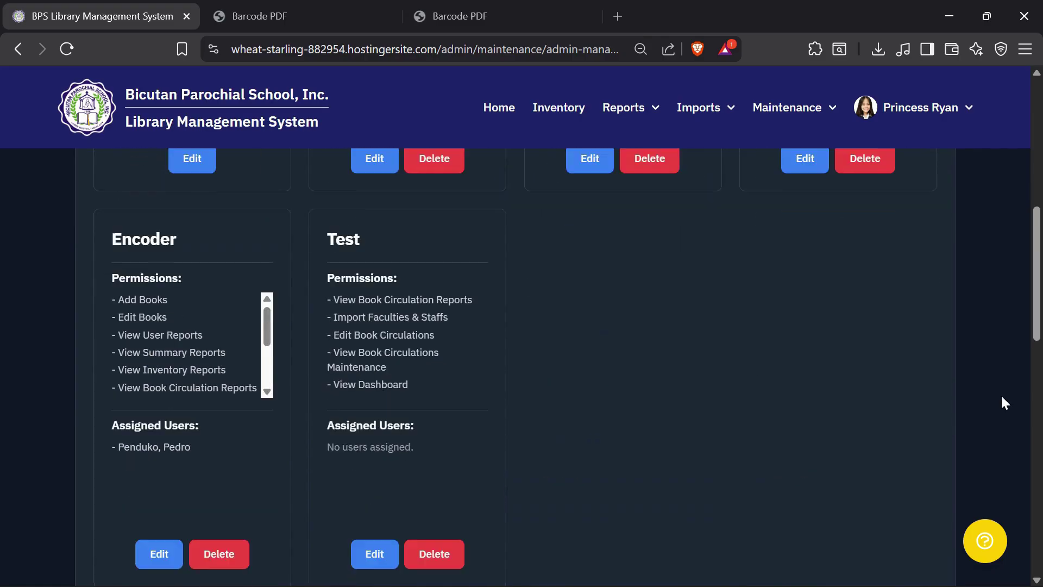
pyautogui.scroll(4, 1001, 403)
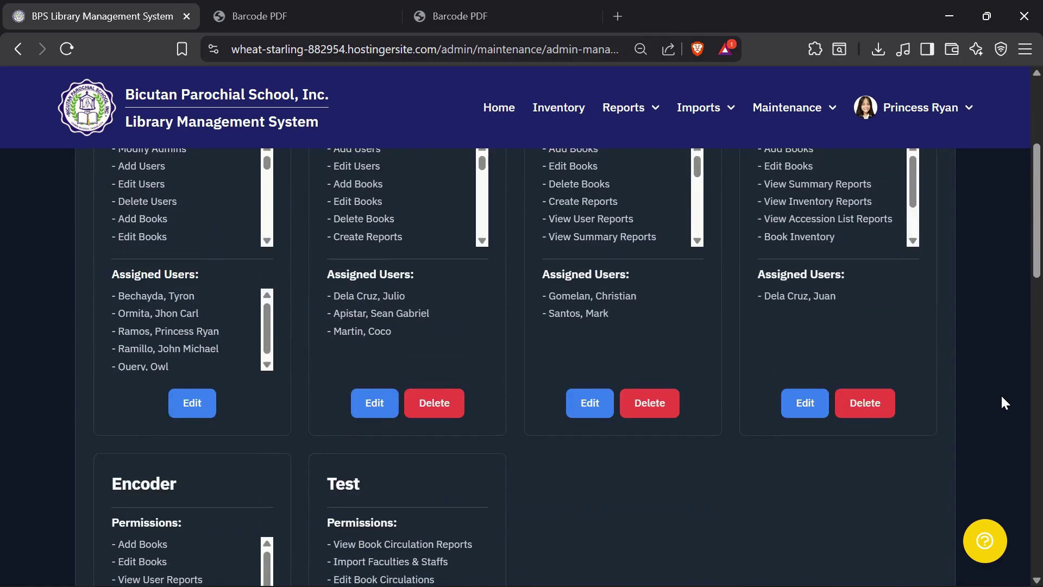
pyautogui.click(375, 402)
pyautogui.scroll(-1, 413, 380)
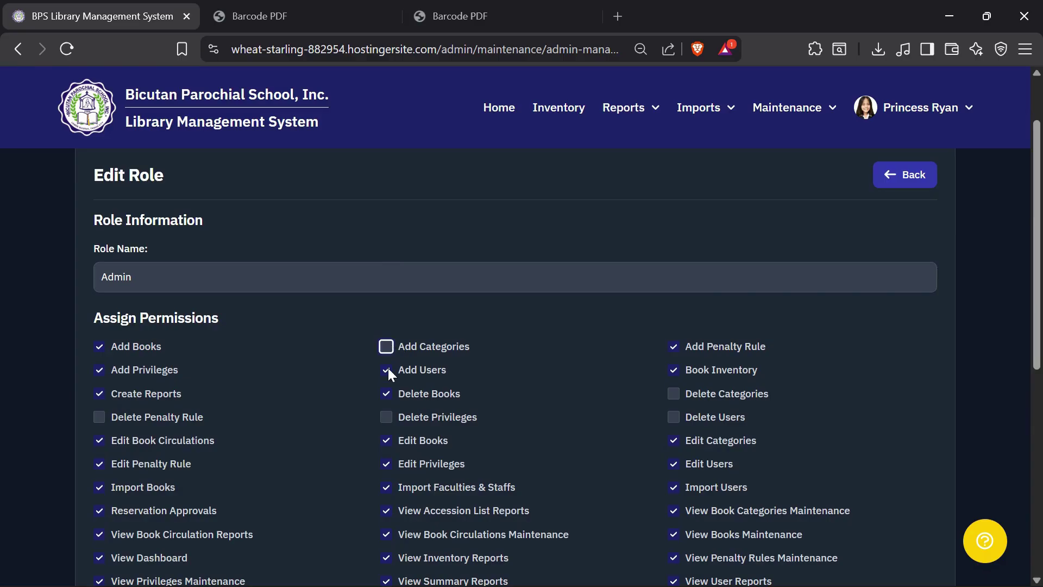
pyautogui.click(387, 370)
pyautogui.scroll(-5, 554, 402)
pyautogui.click(890, 429)
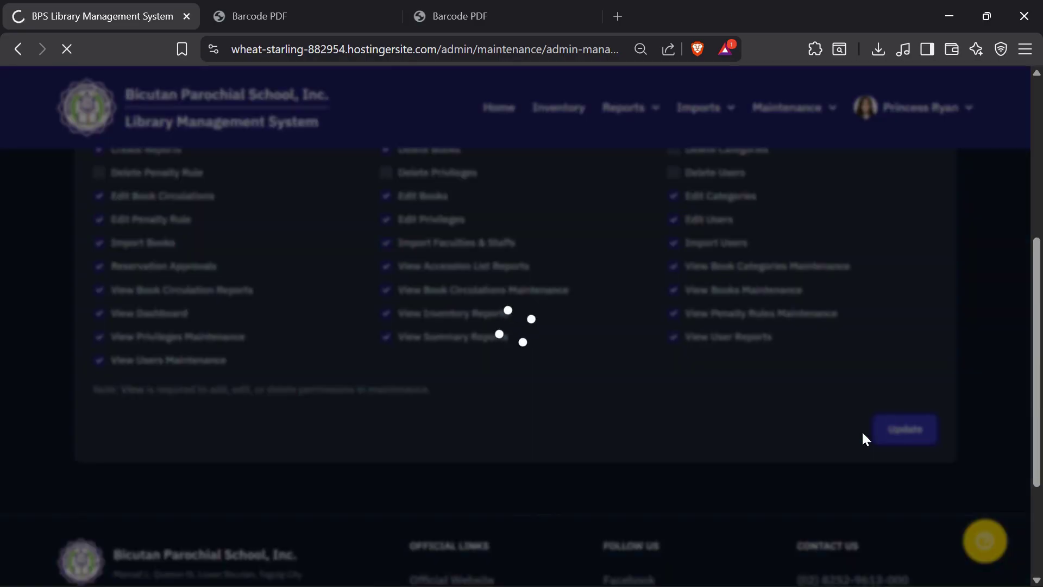
# Start a new role in the roles maintenance and name it TestAdmin
pyautogui.scroll(-2, 560, 426)
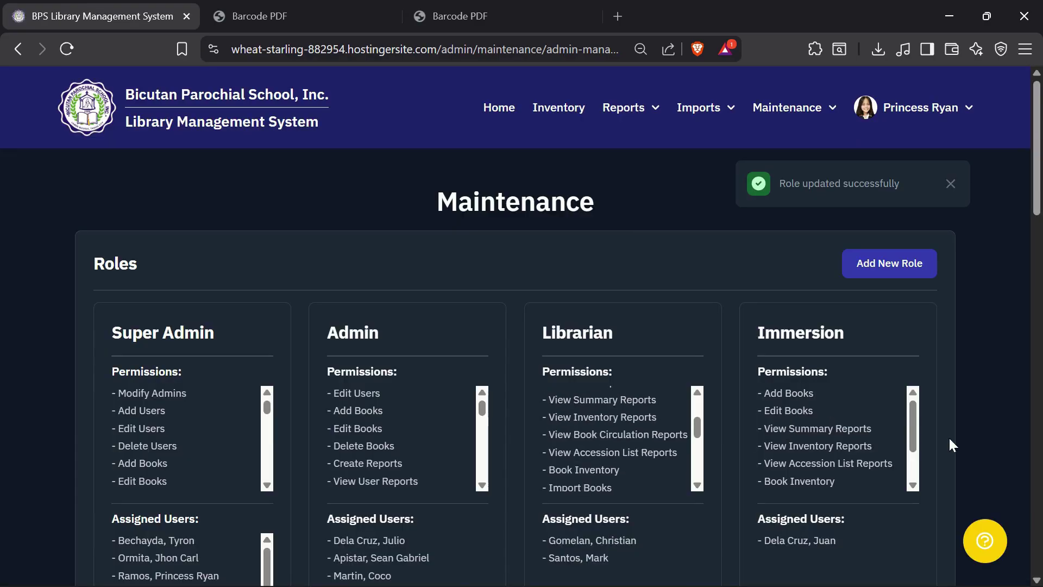
pyautogui.scroll(-5, 986, 419)
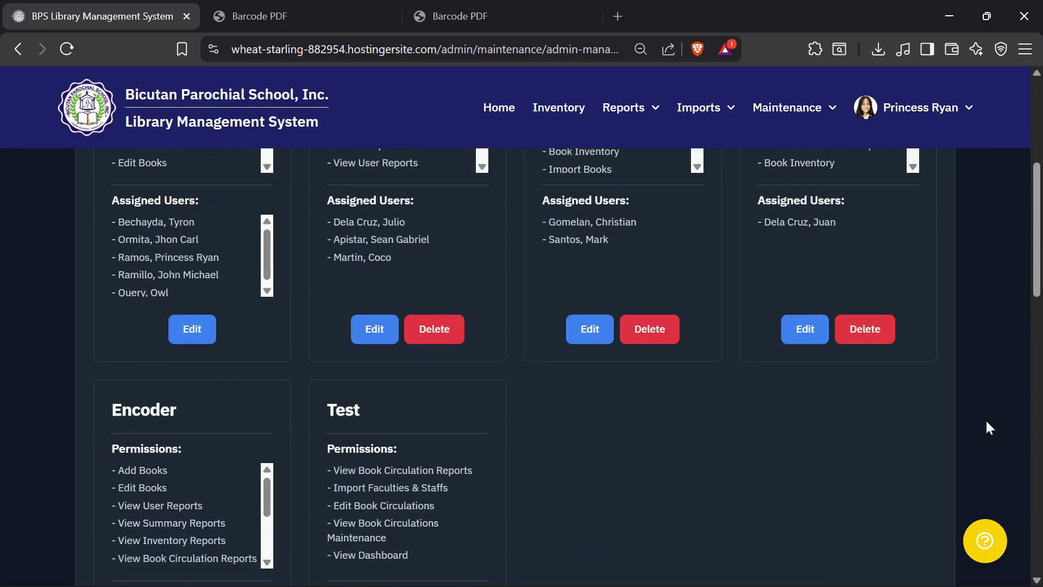
pyautogui.scroll(6, 985, 419)
pyautogui.click(901, 251)
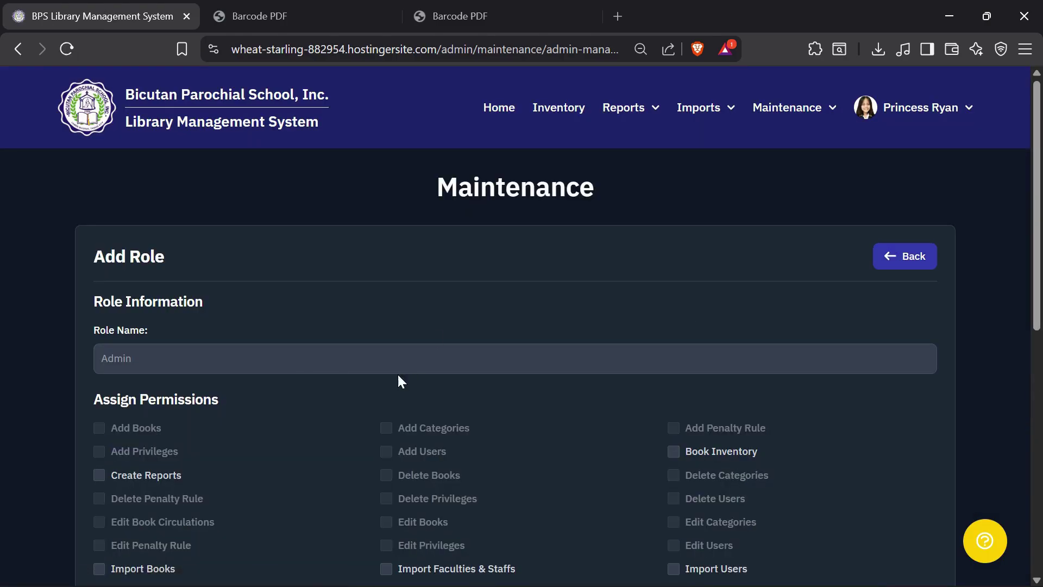
pyautogui.click(442, 352)
pyautogui.scroll(-1, 527, 315)
pyautogui.write('TestAdmi')
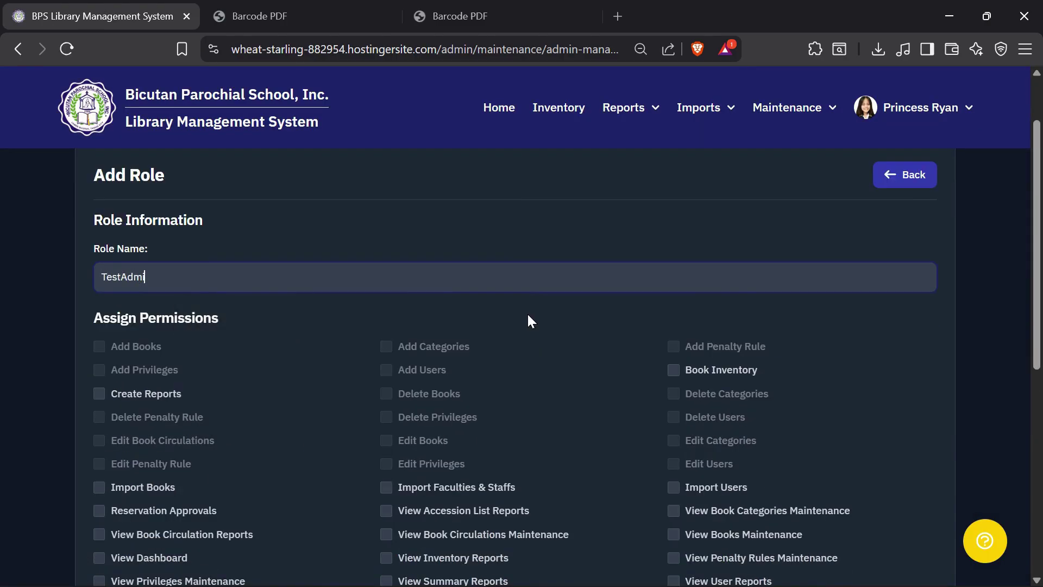
pyautogui.write('n')
# Grant the new role Create Reports, Import Faculties & Staffs, View Accession List Reports and View Book Circulations Maintenance, and submit it
pyautogui.scroll(-1, 528, 315)
pyautogui.click(99, 309)
pyautogui.click(386, 402)
pyautogui.click(387, 430)
pyautogui.click(386, 452)
pyautogui.scroll(-3, 917, 460)
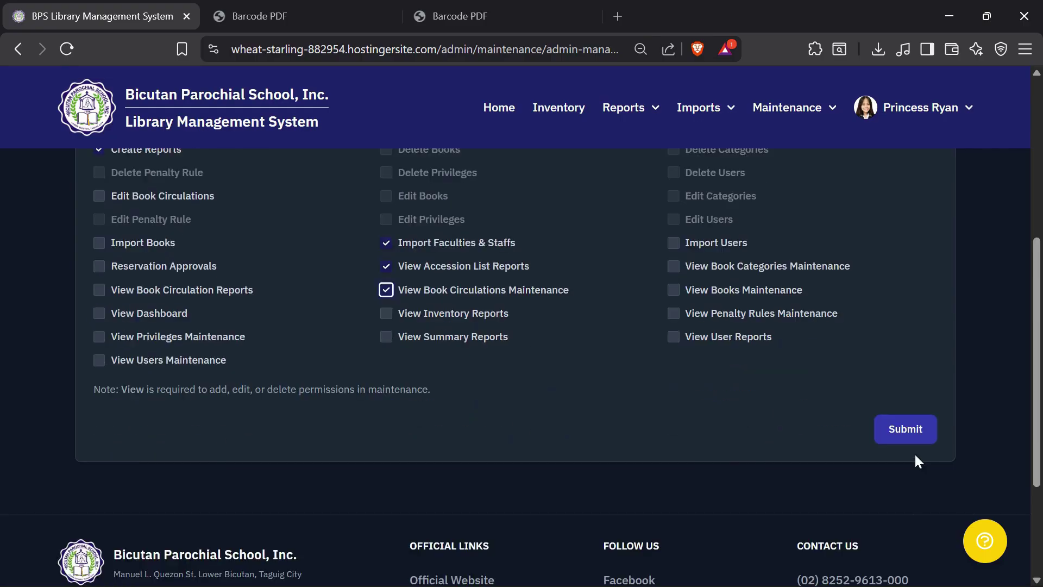
pyautogui.click(910, 432)
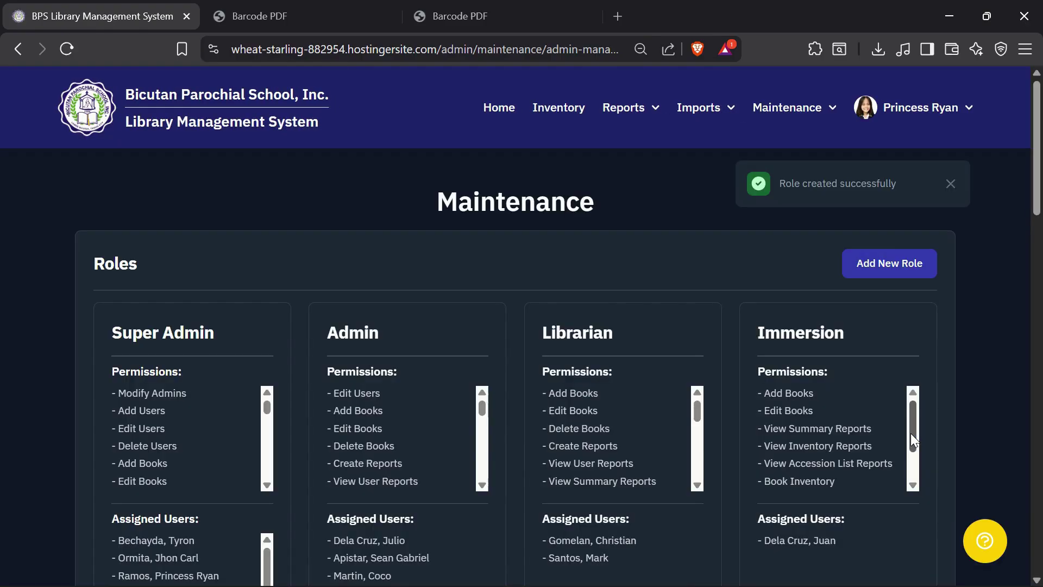